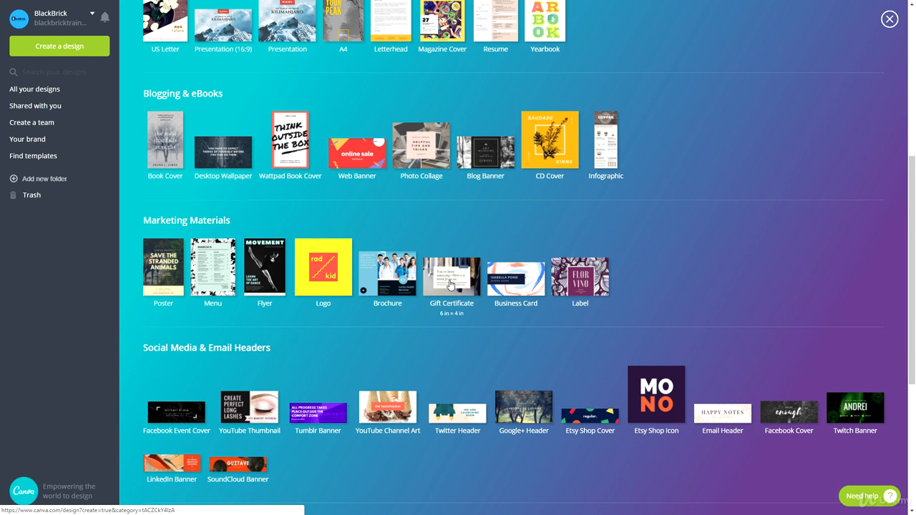
# Create a new Gift Certificate design from the Marketing Materials category and skim its layouts.
pyautogui.click(451, 285)
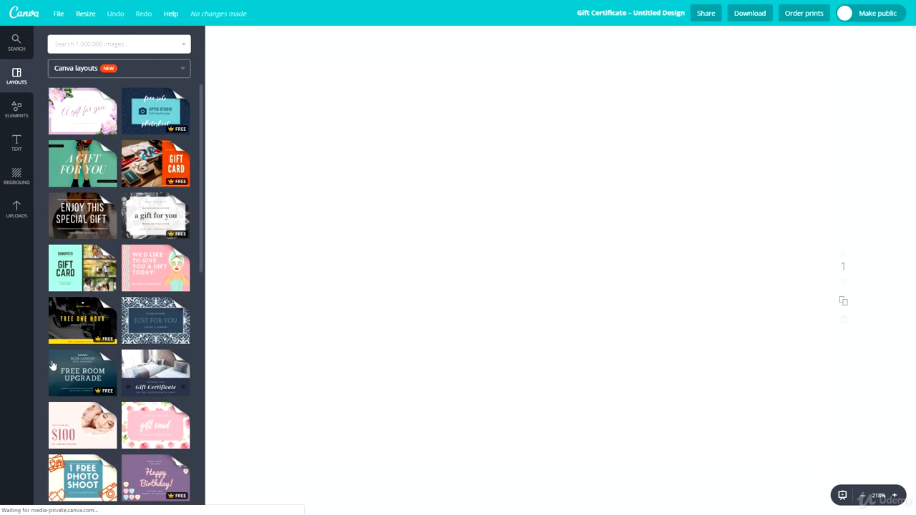
pyautogui.scroll(-3, 51, 366)
pyautogui.scroll(-2, 76, 262)
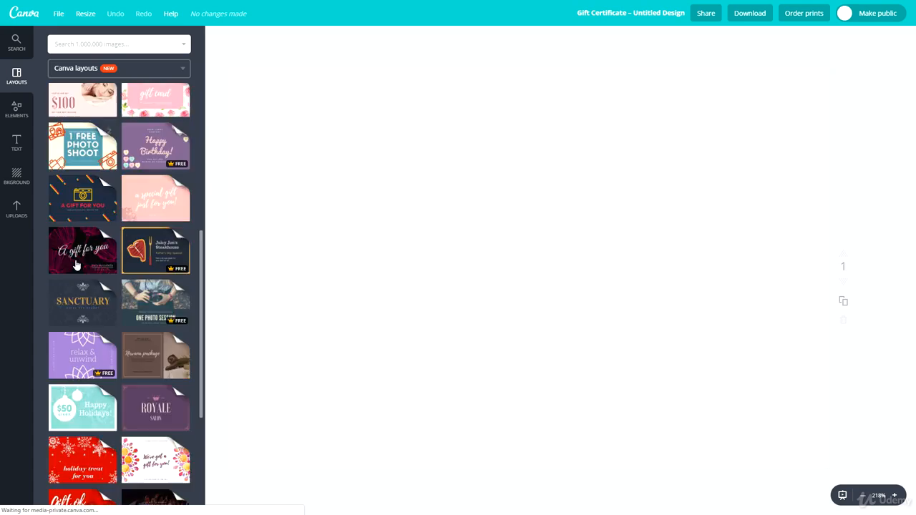
pyautogui.scroll(5, 78, 262)
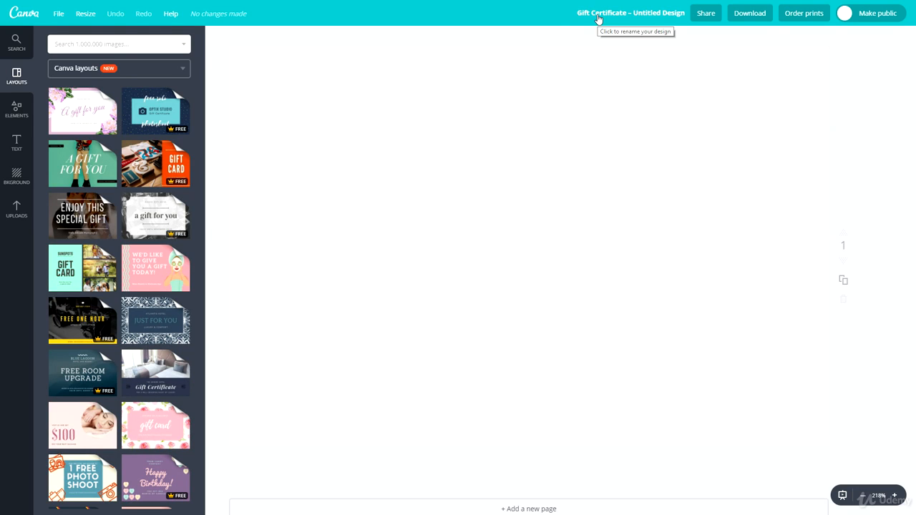
# Rename the design as "Gift Certificate Design".
pyautogui.click(599, 19)
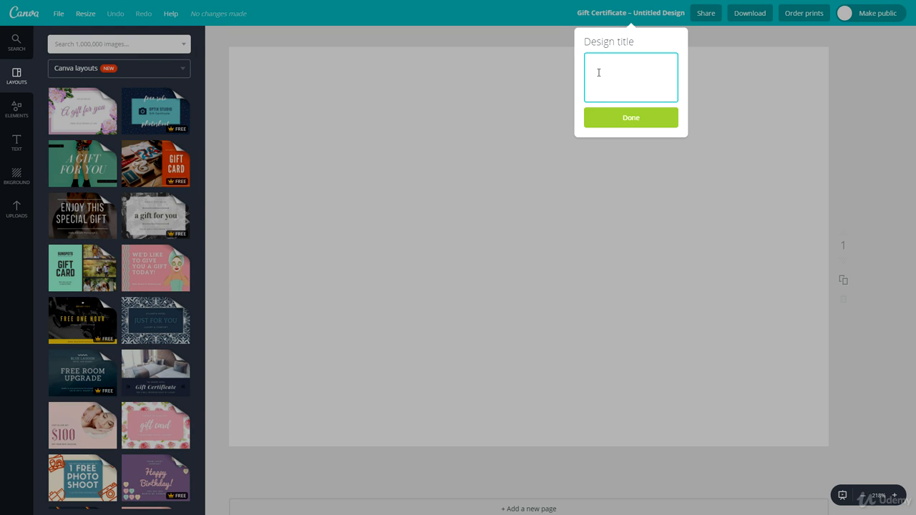
pyautogui.write('Gift Certificate Design')
pyautogui.click(653, 120)
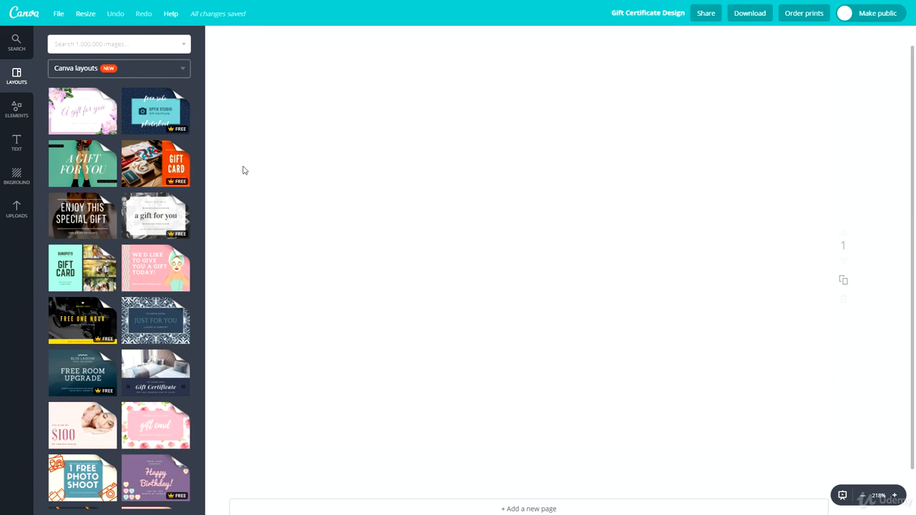
# Browse the gift certificate layouts and apply the Blue Shutter Wedding Photography "30% OFF" layout to the page.
pyautogui.scroll(-6, 108, 272)
pyautogui.scroll(3, 109, 304)
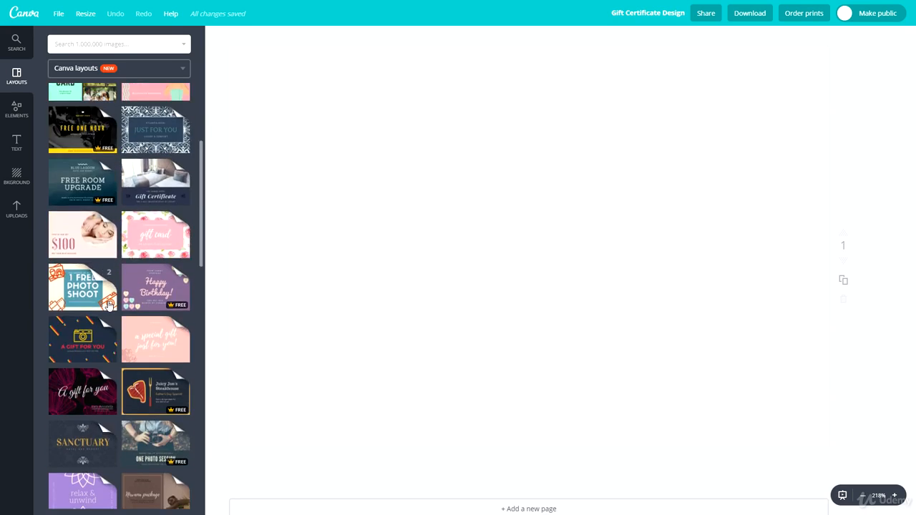
pyautogui.scroll(3, 108, 305)
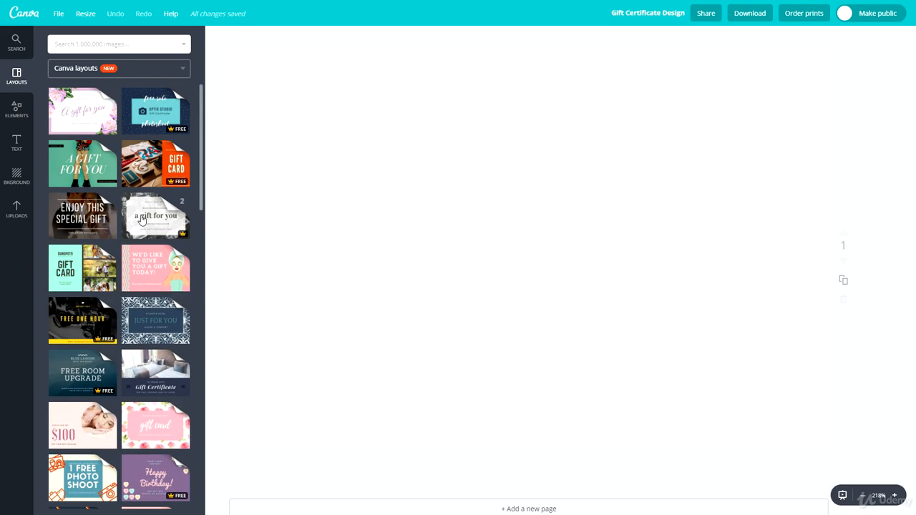
pyautogui.scroll(-2, 140, 225)
pyautogui.scroll(-1, 128, 255)
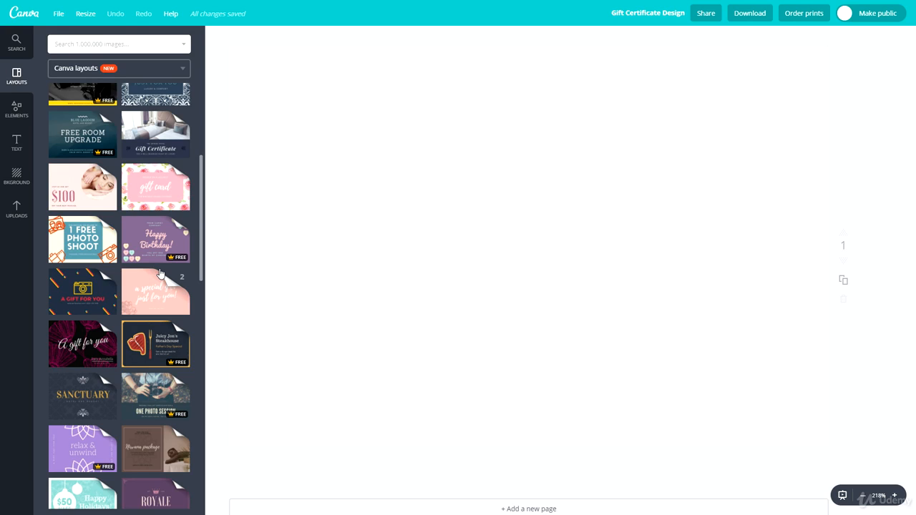
pyautogui.scroll(-5, 160, 274)
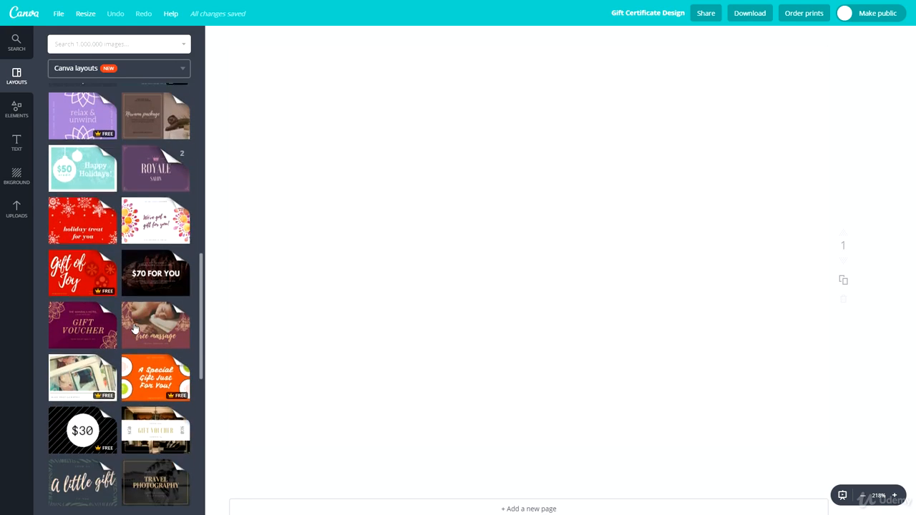
pyautogui.scroll(-2, 134, 328)
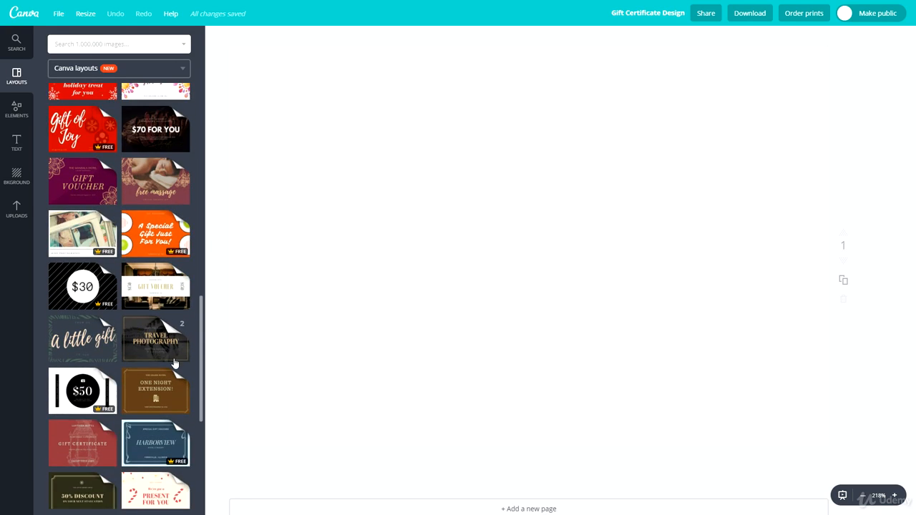
pyautogui.scroll(-7, 172, 362)
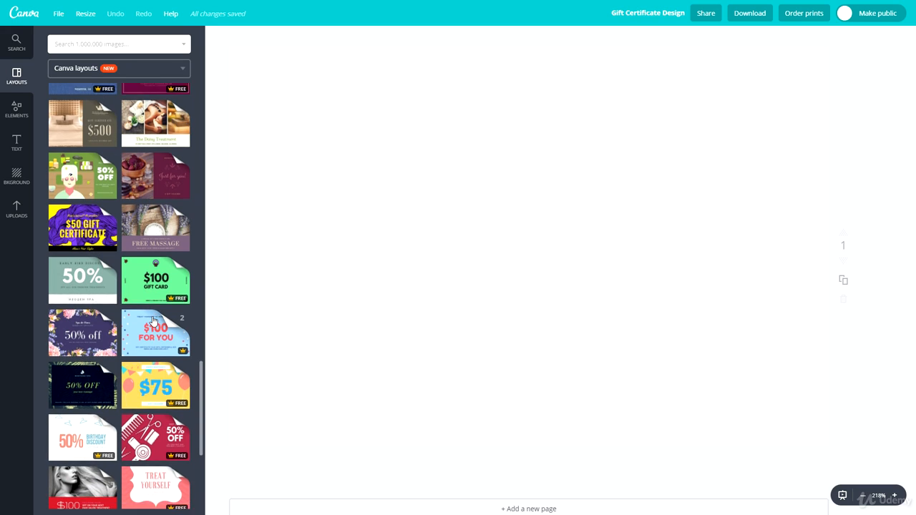
pyautogui.scroll(-1, 153, 322)
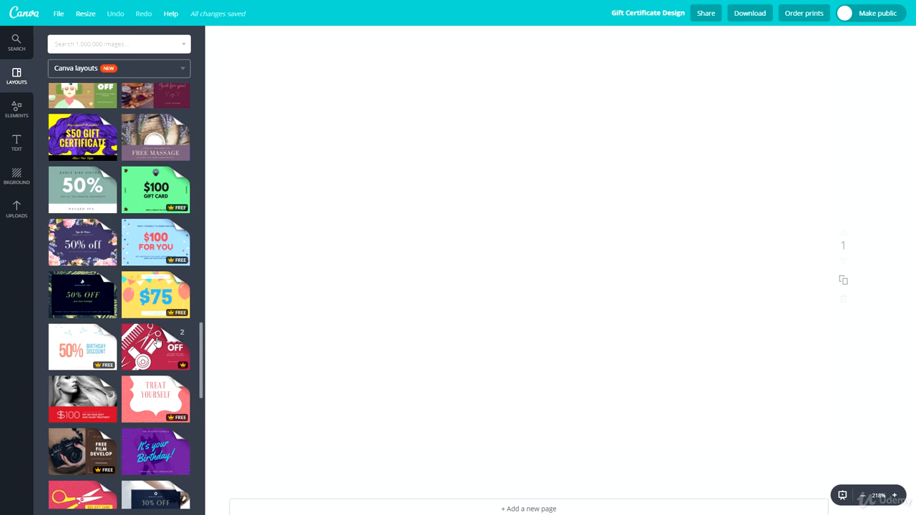
pyautogui.scroll(-2, 153, 321)
pyautogui.scroll(-1, 52, 254)
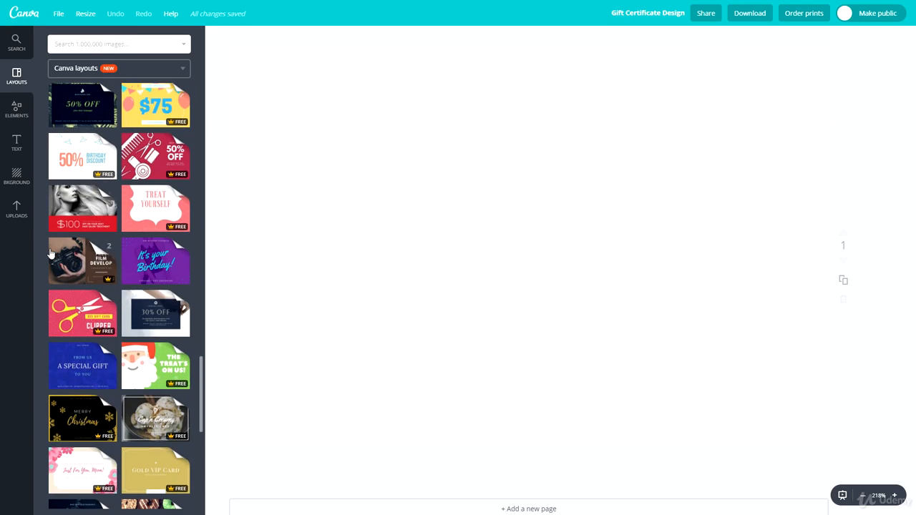
pyautogui.scroll(-2, 152, 205)
pyautogui.click(152, 206)
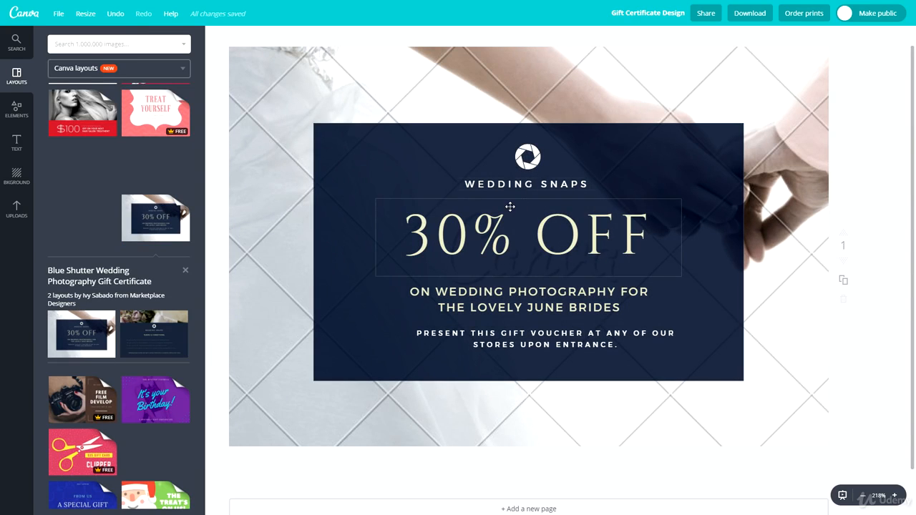
# Replace the "WEDDING SNAPS" heading with "BLACKBRICK" and the large "30% OFF" text with "'BLACKBRICK'".
pyautogui.doubleClick(509, 185)
pyautogui.write('BLACKBRICK')
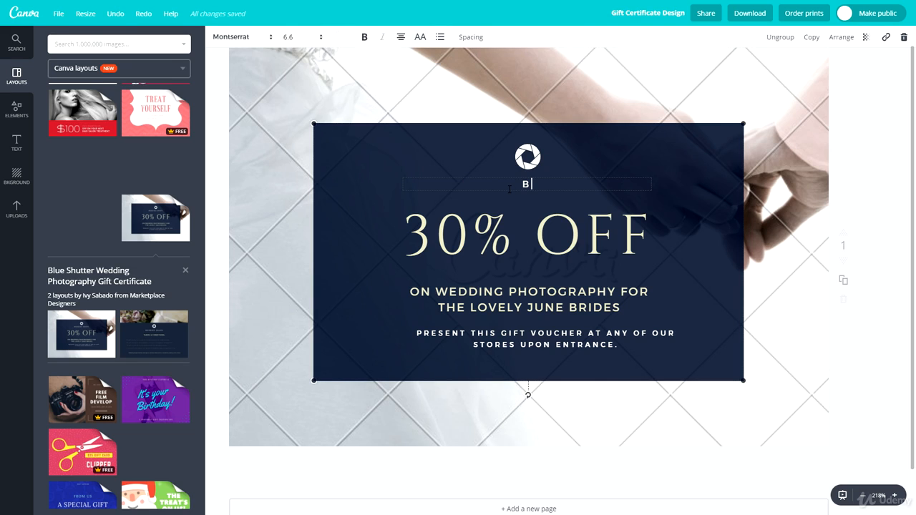
pyautogui.doubleClick(528, 242)
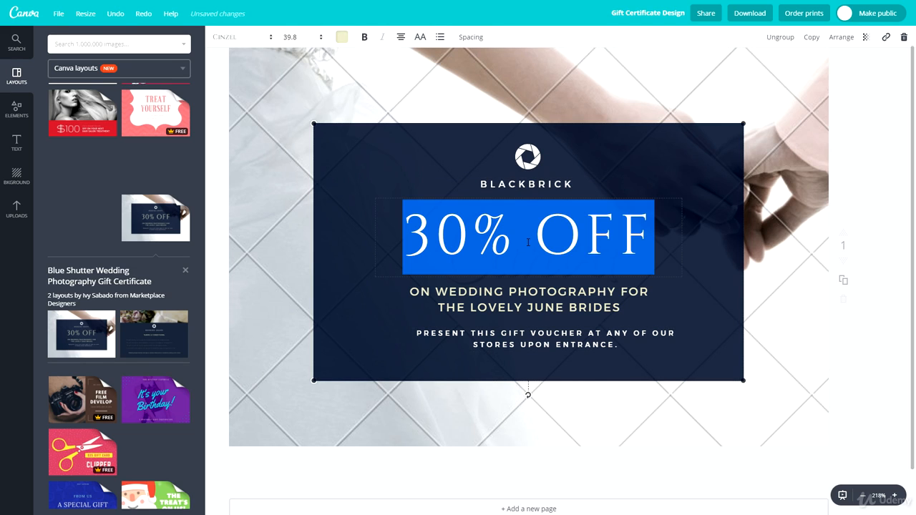
pyautogui.write("'BL")
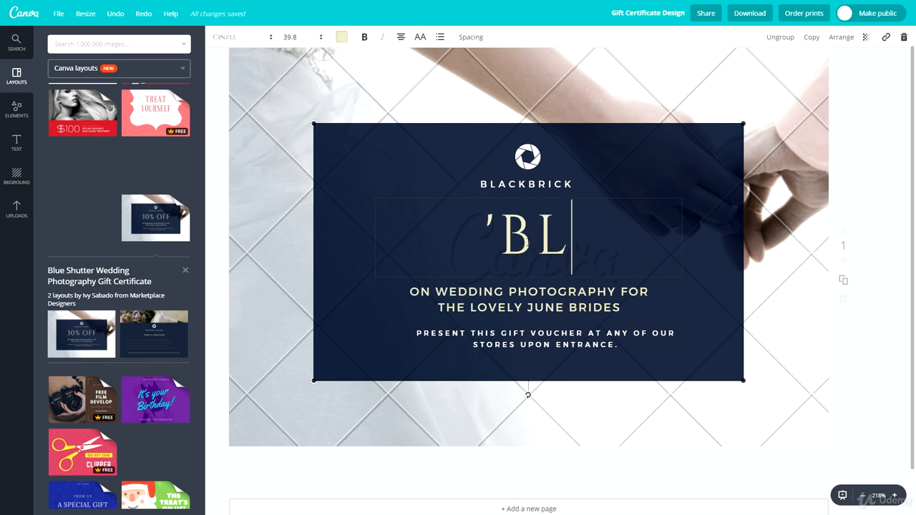
pyautogui.write("ACKBRICK'")
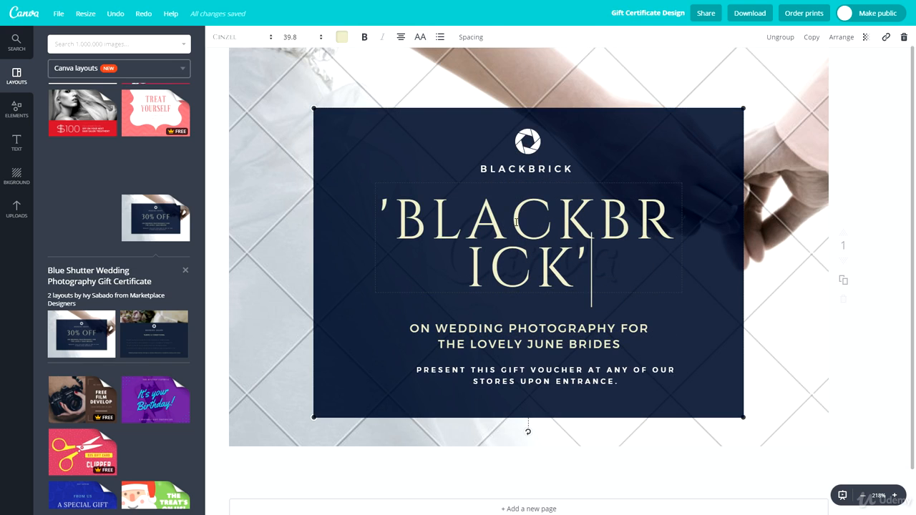
# Set the large headline's font size to 28 and centre the navy text panel on the page.
pyautogui.click(290, 37)
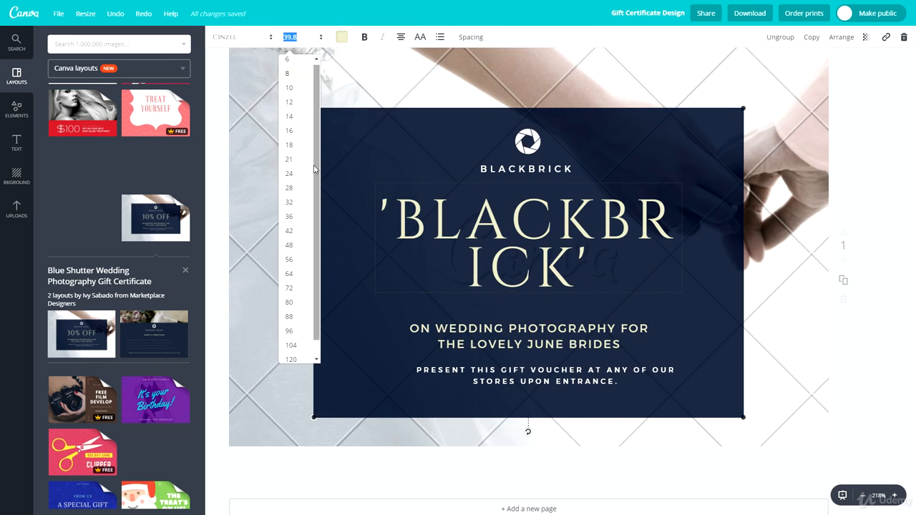
pyautogui.click(293, 203)
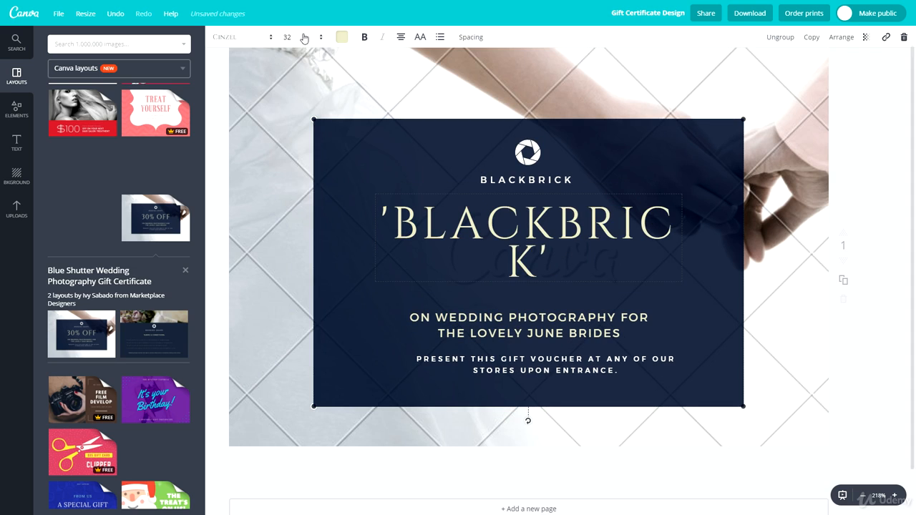
pyautogui.click(295, 192)
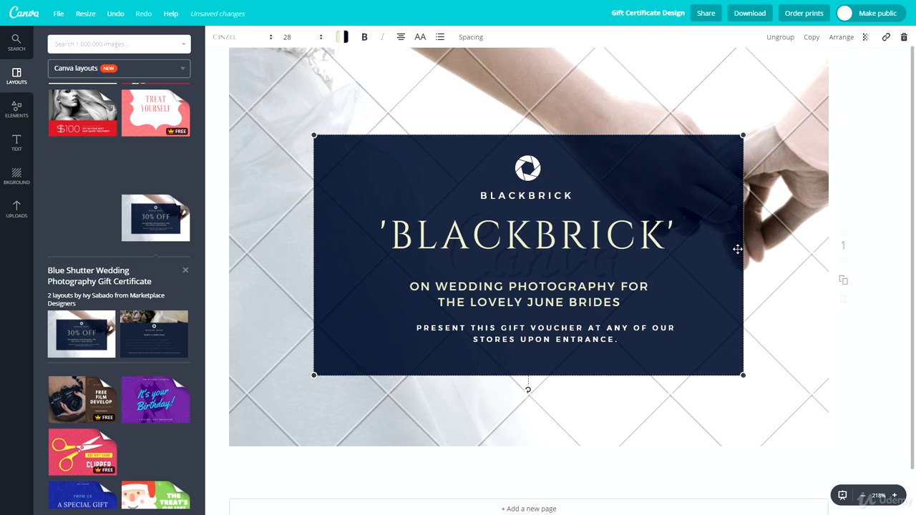
pyautogui.click(625, 204)
pyautogui.moveTo(625, 204); pyautogui.dragTo(625, 201)
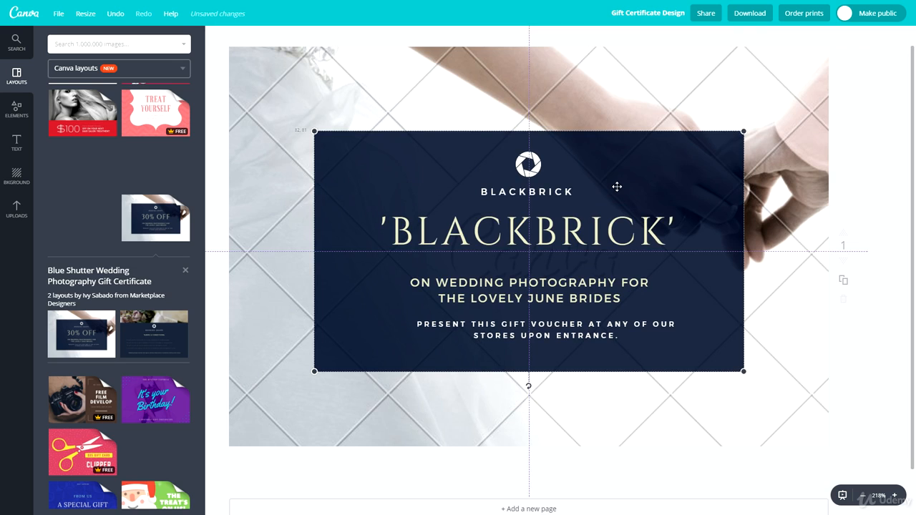
# Replace the small voucher text under the wedding line with "THE ULTIMATE ONLINE COURSES, GO FROM BEGINNER TO PROFESSIONAL.".
pyautogui.click(444, 289)
pyautogui.click(444, 289)
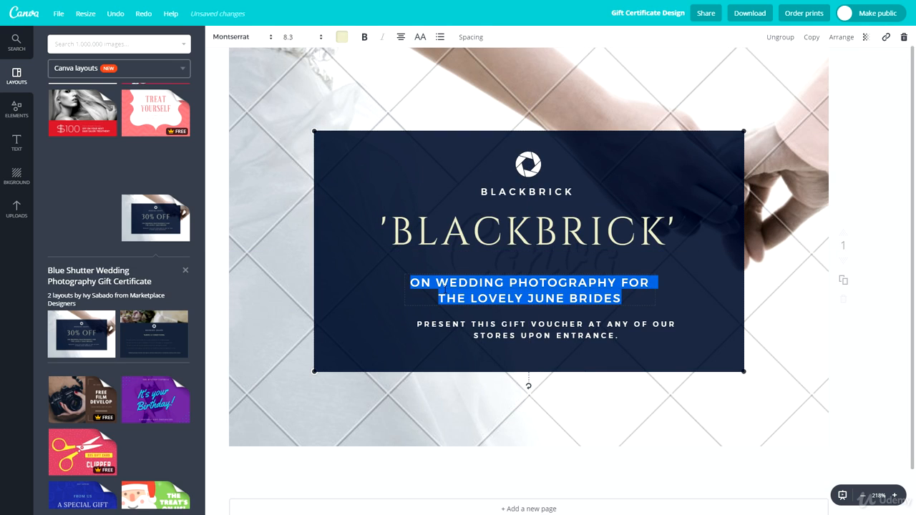
pyautogui.click(498, 333)
pyautogui.click(498, 334)
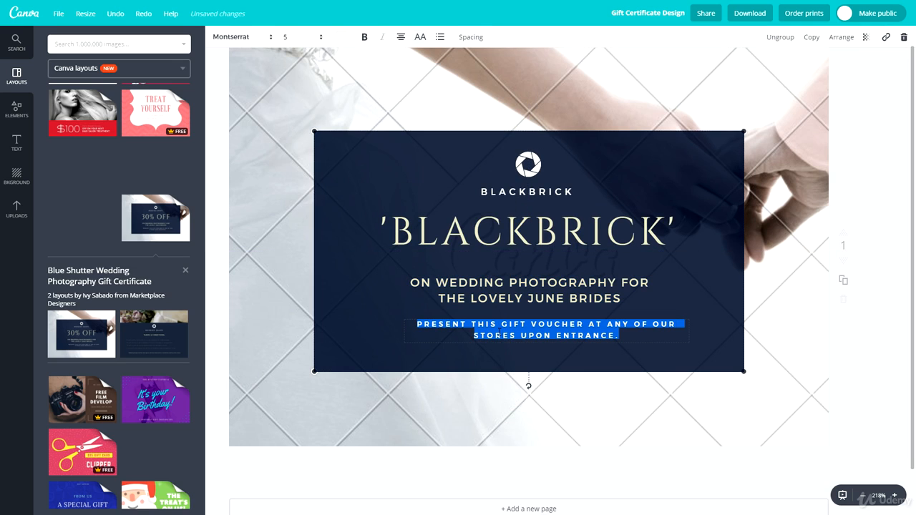
pyautogui.write('THE ')
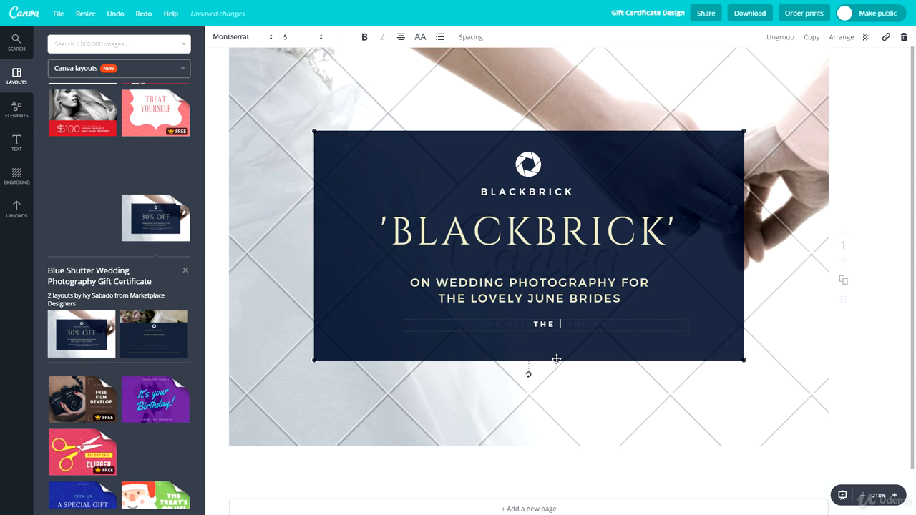
pyautogui.write('ULTIMATE ONLINE COURSES')
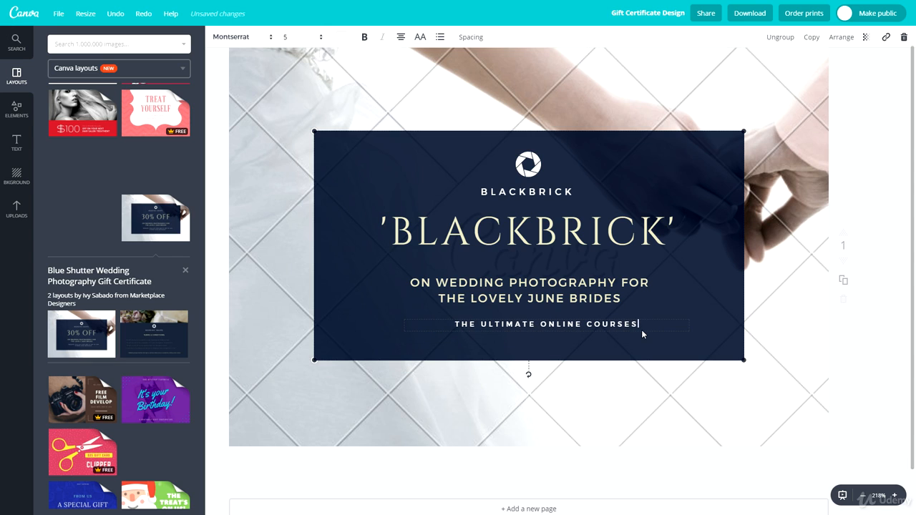
pyautogui.write('. GO FROM B')
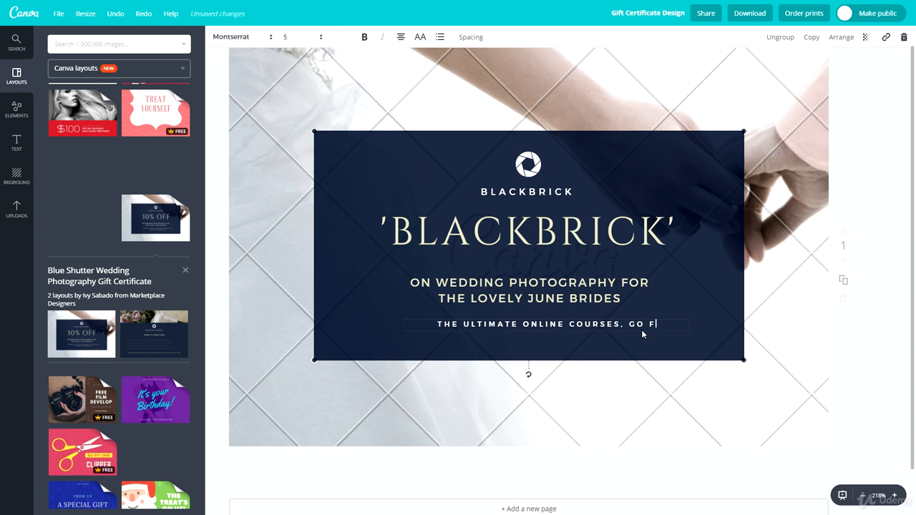
pyautogui.write('EGINNER TO PRO')
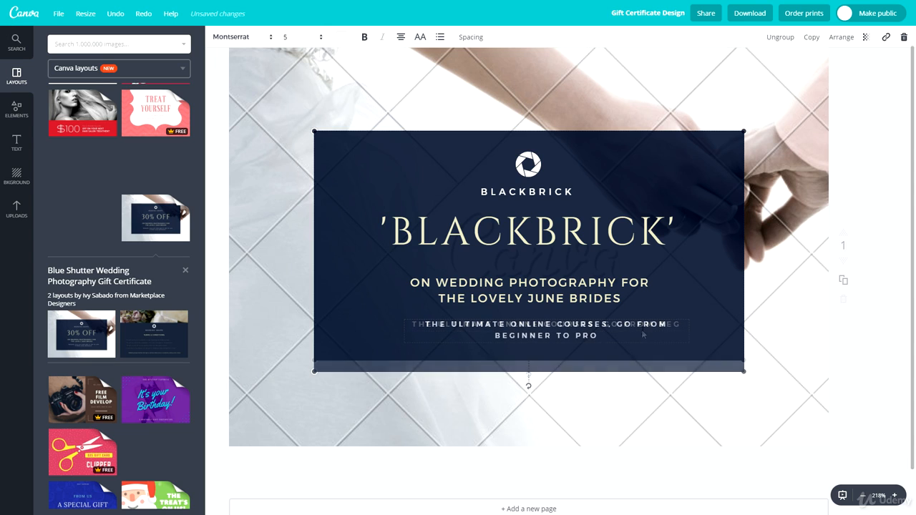
pyautogui.write('FESSIONAL.')
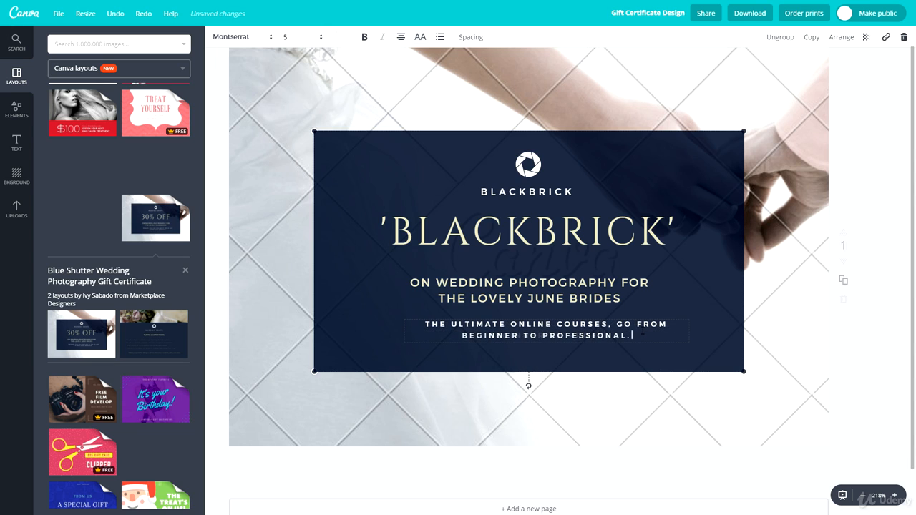
pyautogui.click(851, 364)
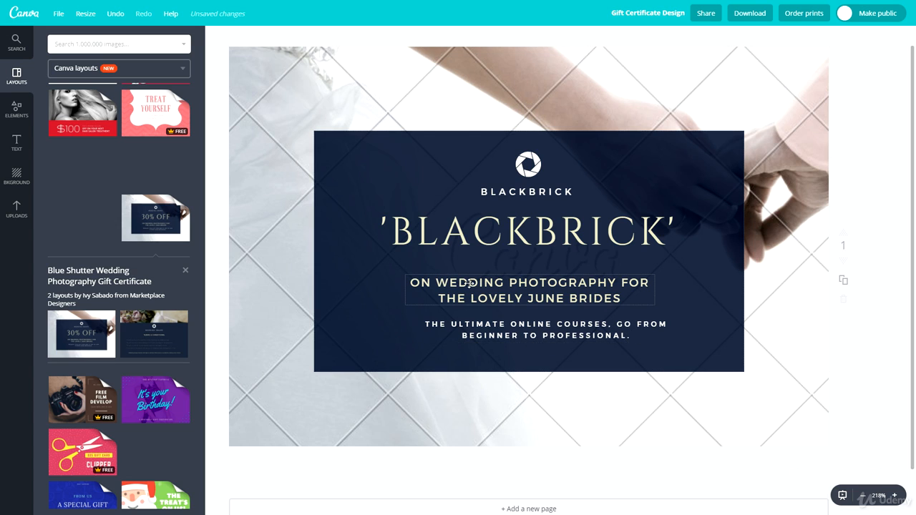
# Replace the wedding photography line with "GET ANY COURSE FOR JUST $10 USING THE CODE ABOVE.".
pyautogui.click(558, 296)
pyautogui.click(559, 296)
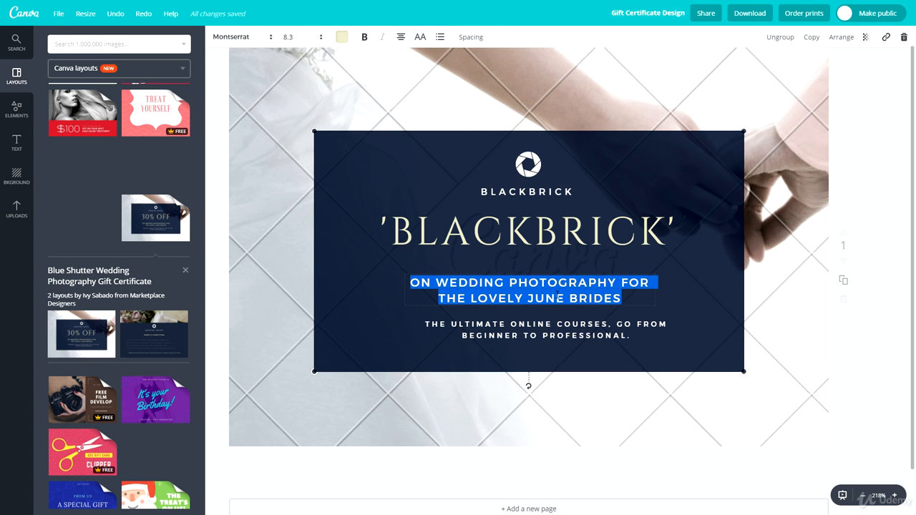
pyautogui.write('GET ANY COU')
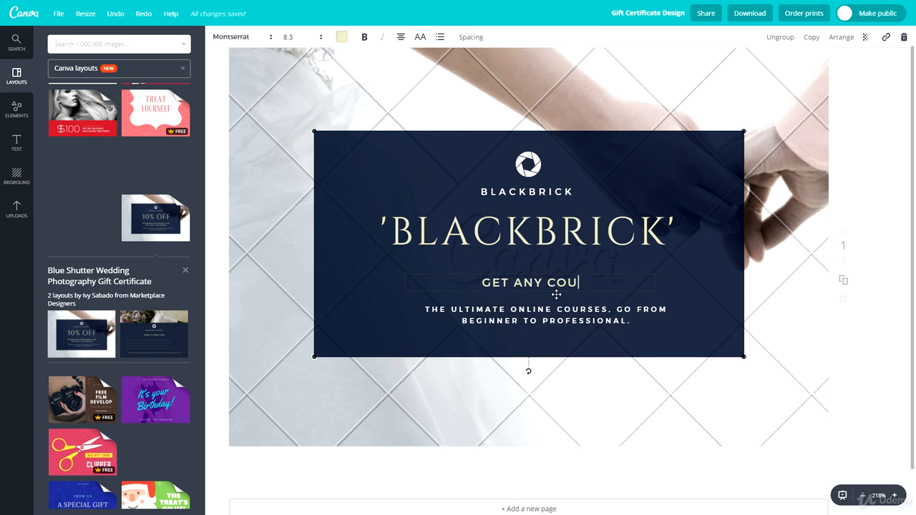
pyautogui.write('RSE FOR JUST $')
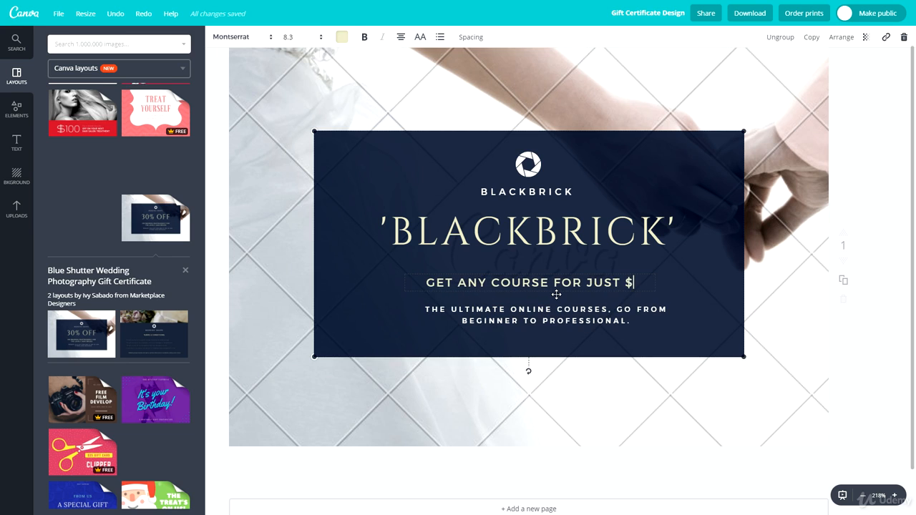
pyautogui.write('10 USING T')
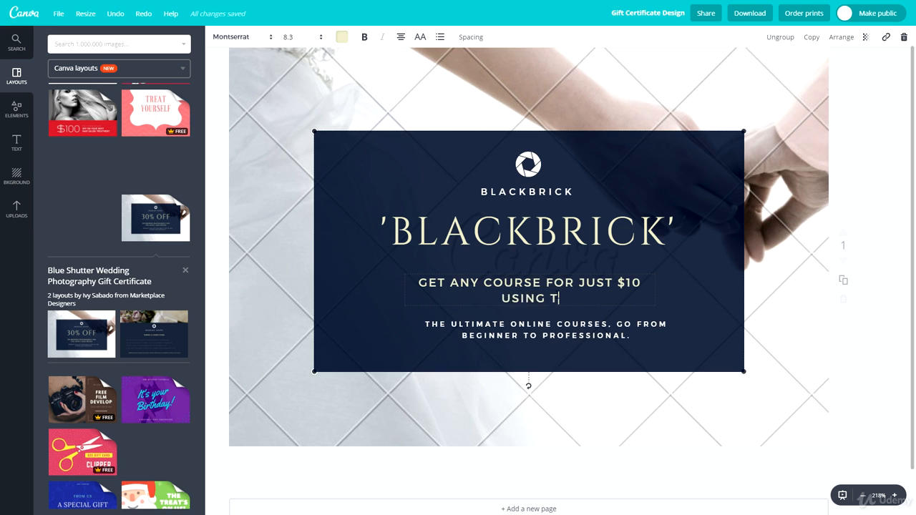
pyautogui.write('HE CODE ABOVE.')
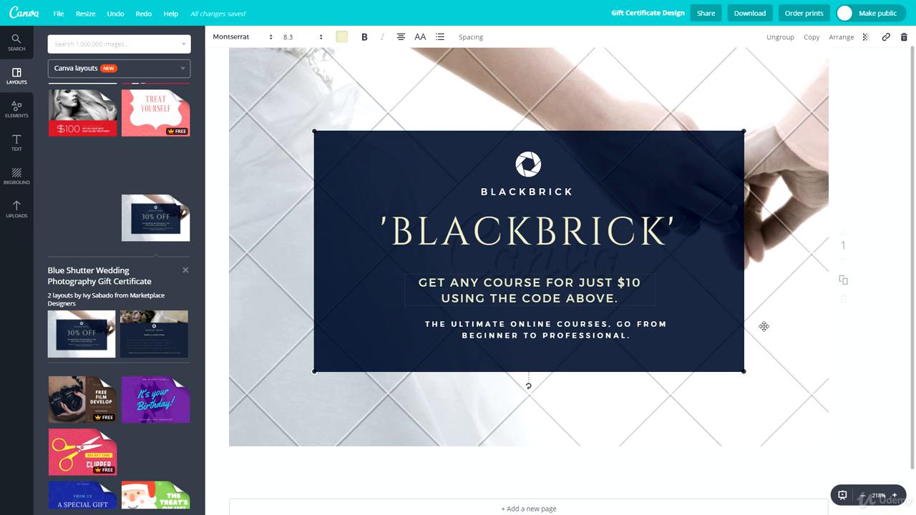
pyautogui.click(508, 189)
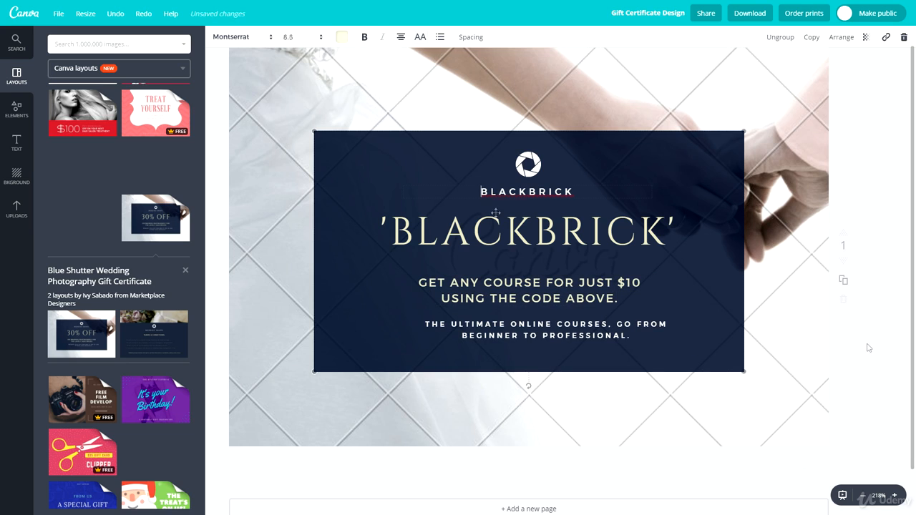
pyautogui.click(493, 232)
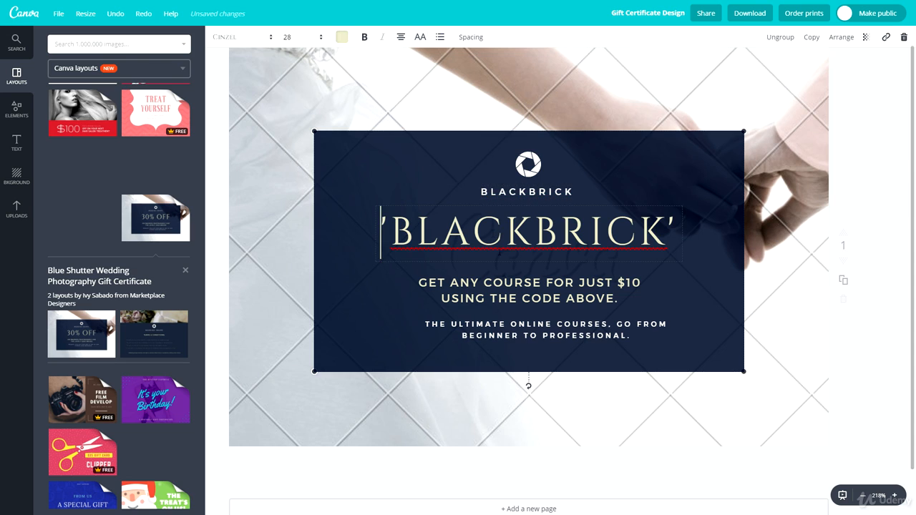
pyautogui.click(514, 298)
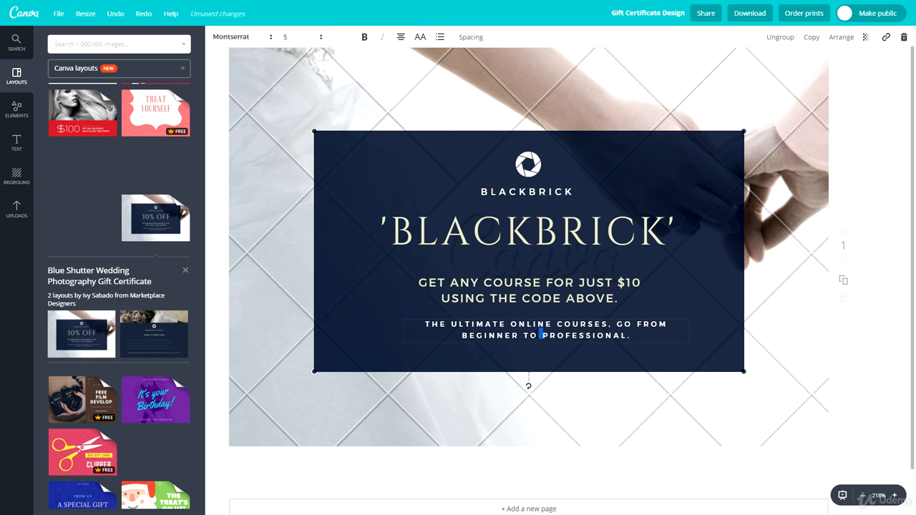
pyautogui.doubleClick(535, 334)
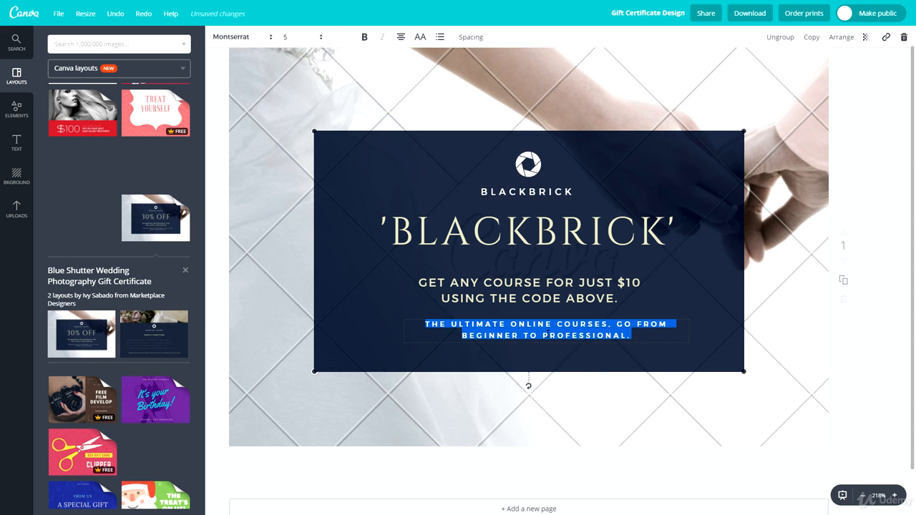
pyautogui.click(542, 335)
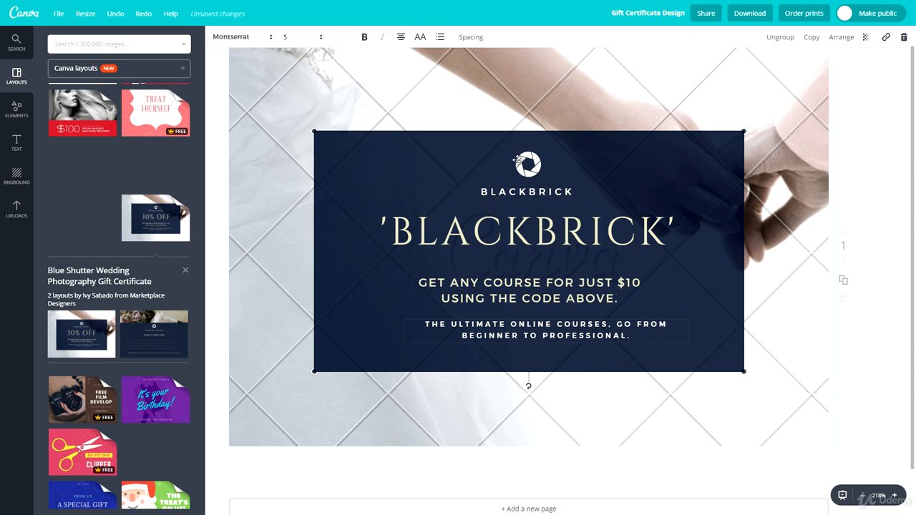
# Replace the shutter logo with the light bulb icon from the icon collection, scaled down to fit above the small BLACKBRICK heading.
pyautogui.click(515, 162)
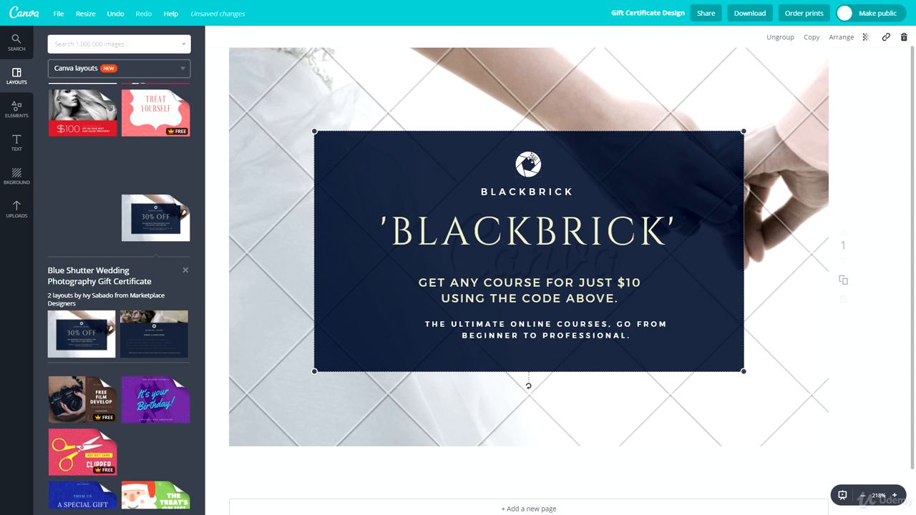
pyautogui.press('Delete')
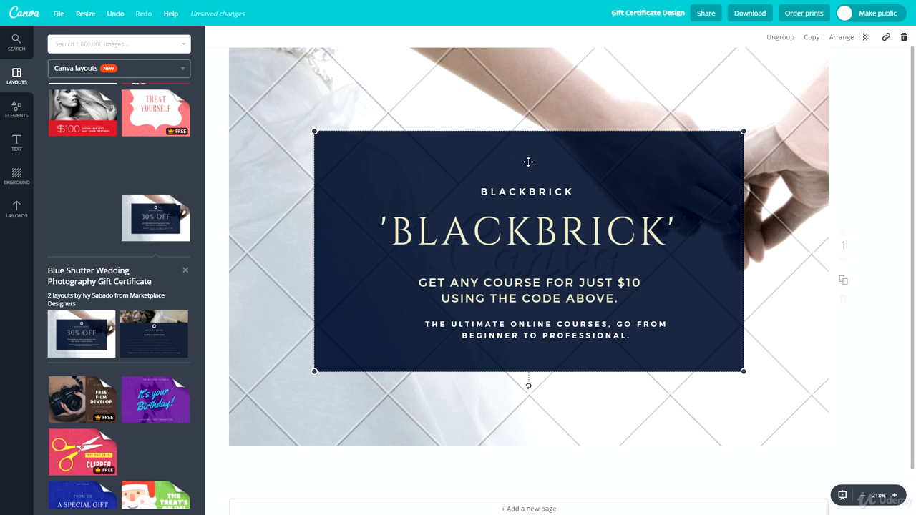
pyautogui.click(17, 114)
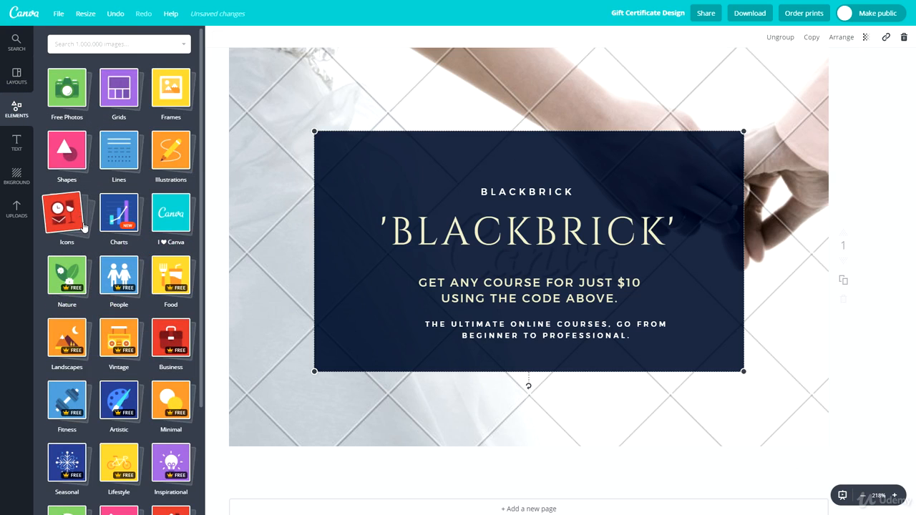
pyautogui.click(80, 220)
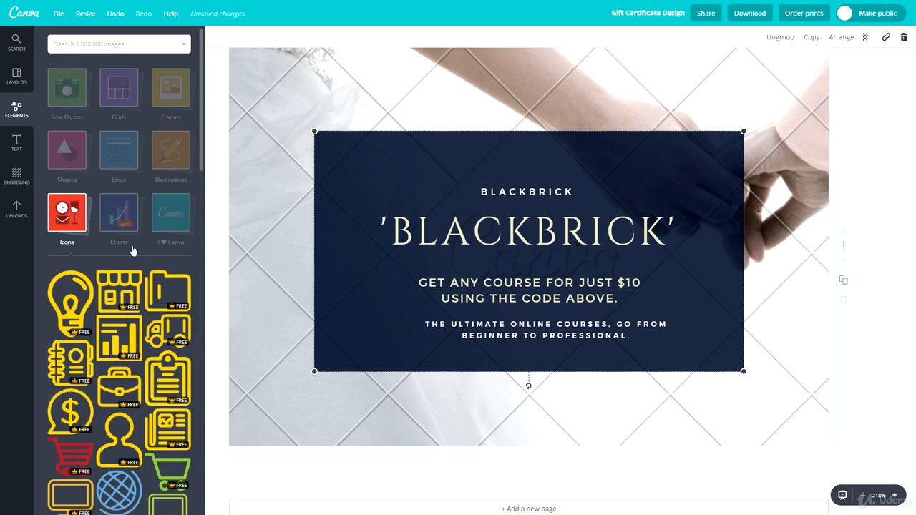
pyautogui.scroll(-2, 122, 258)
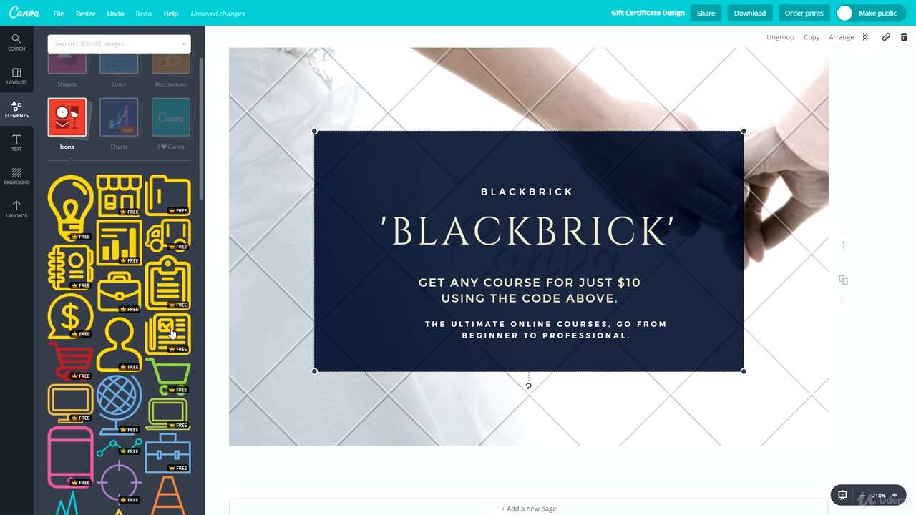
pyautogui.click(72, 207)
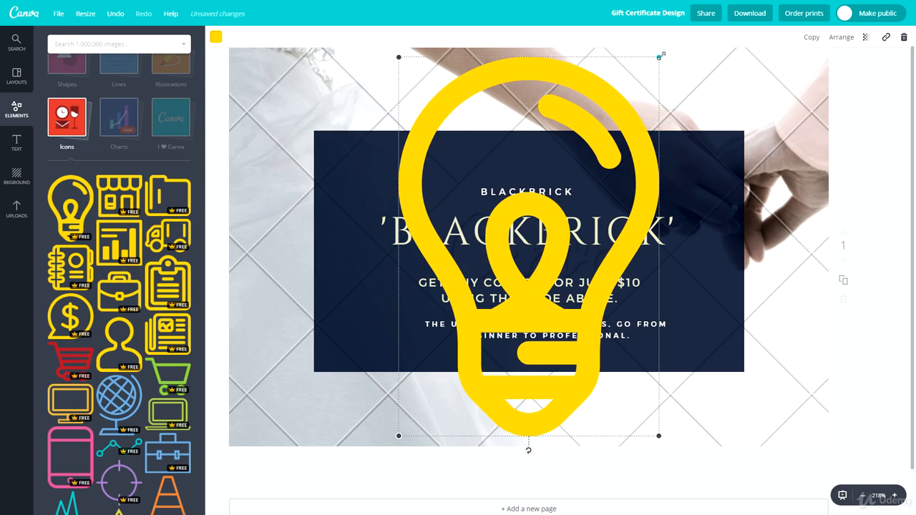
pyautogui.moveTo(659, 57); pyautogui.dragTo(538, 151)
# Recolour the light bulb icon with the document's cream colour.
pyautogui.click(216, 37)
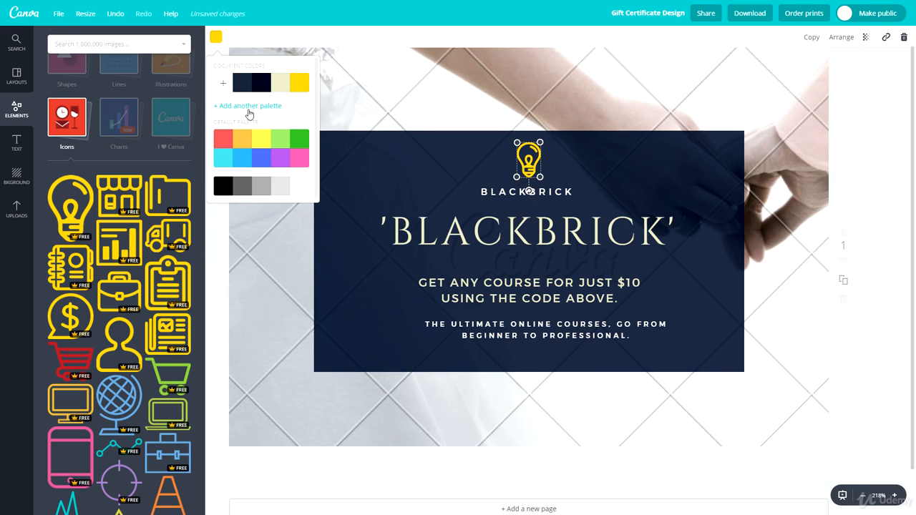
pyautogui.click(280, 83)
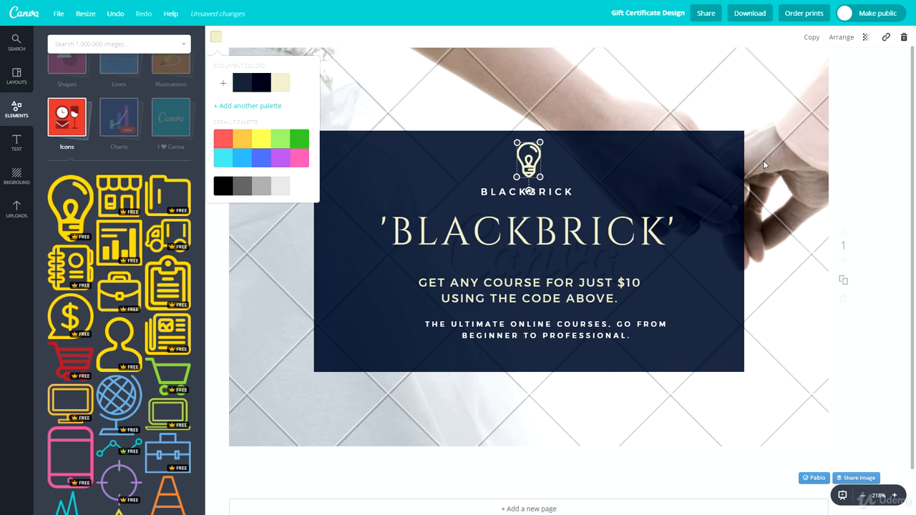
pyautogui.click(520, 171)
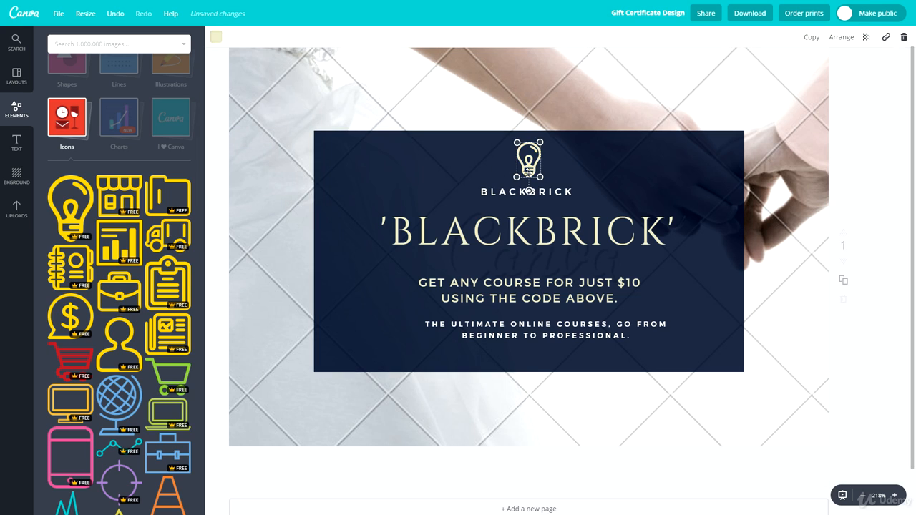
pyautogui.click(856, 213)
# Search the images for "macbook" and use the wooden desk photo with plant, laptop and coffee cup as the page background.
pyautogui.click(519, 179)
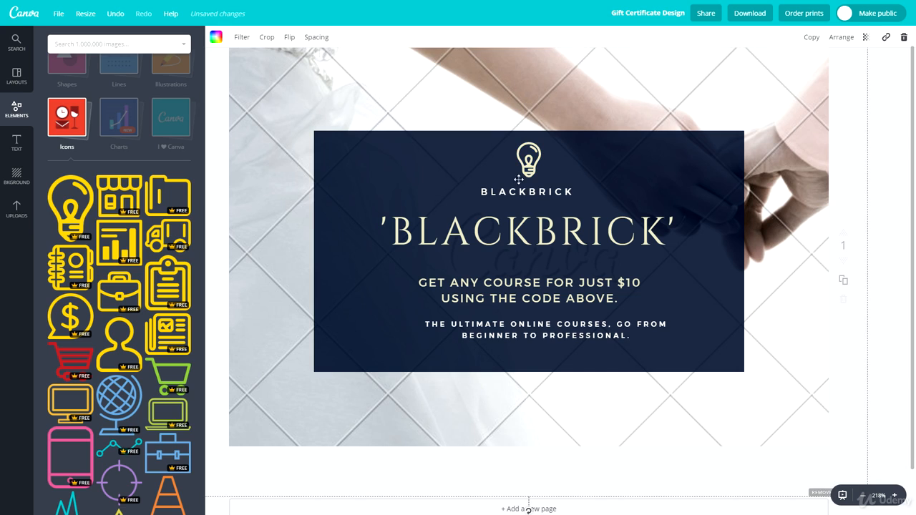
pyautogui.scroll(1, 242, 182)
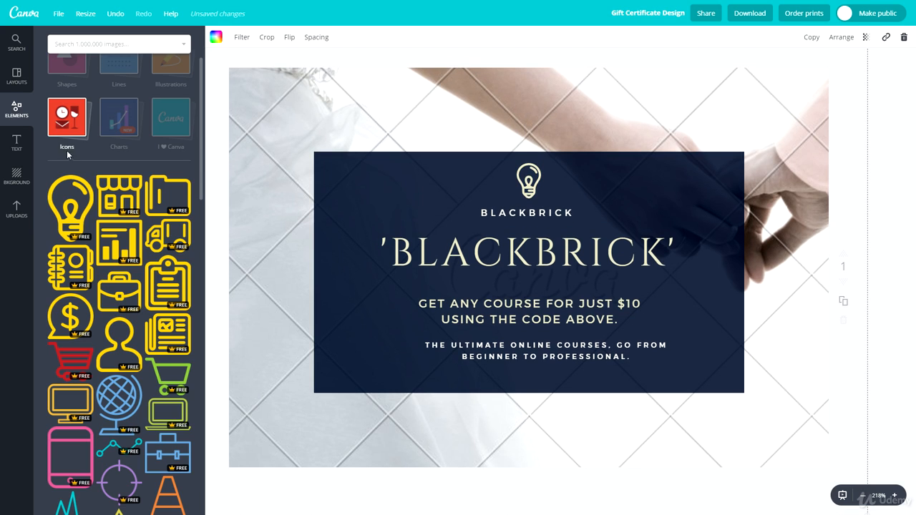
pyautogui.click(86, 45)
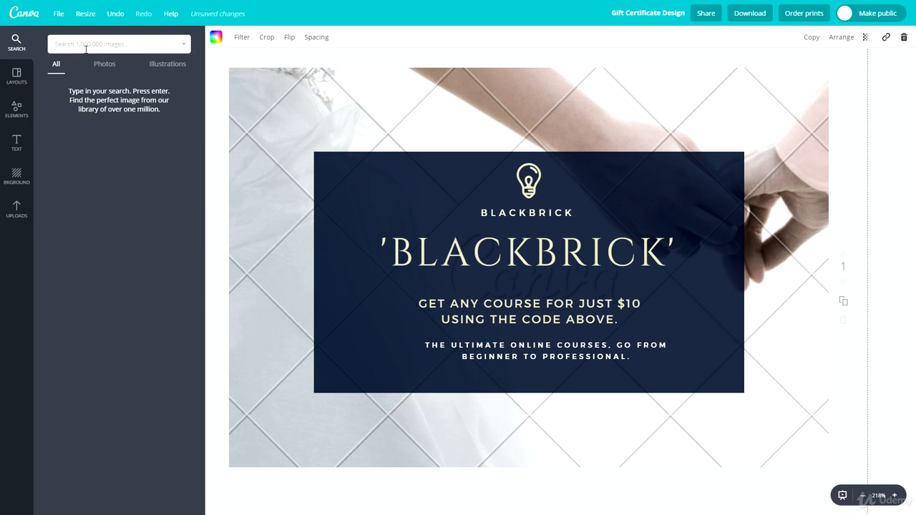
pyautogui.write('macbook')
pyautogui.press('Return')
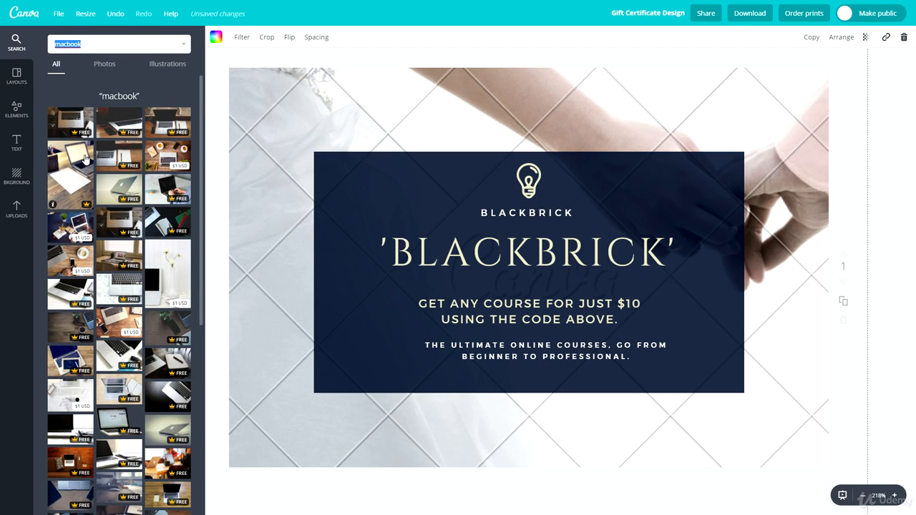
pyautogui.moveTo(100, 133); pyautogui.dragTo(284, 121)
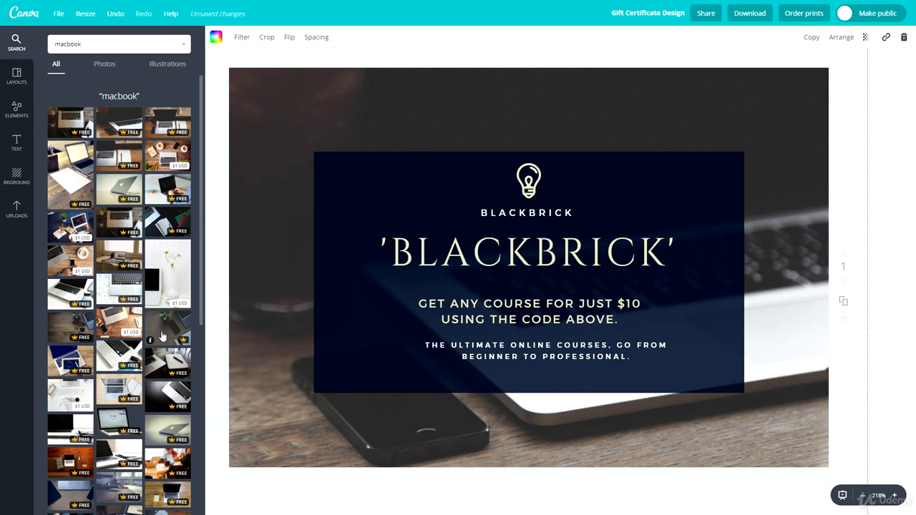
pyautogui.moveTo(159, 328); pyautogui.dragTo(422, 348)
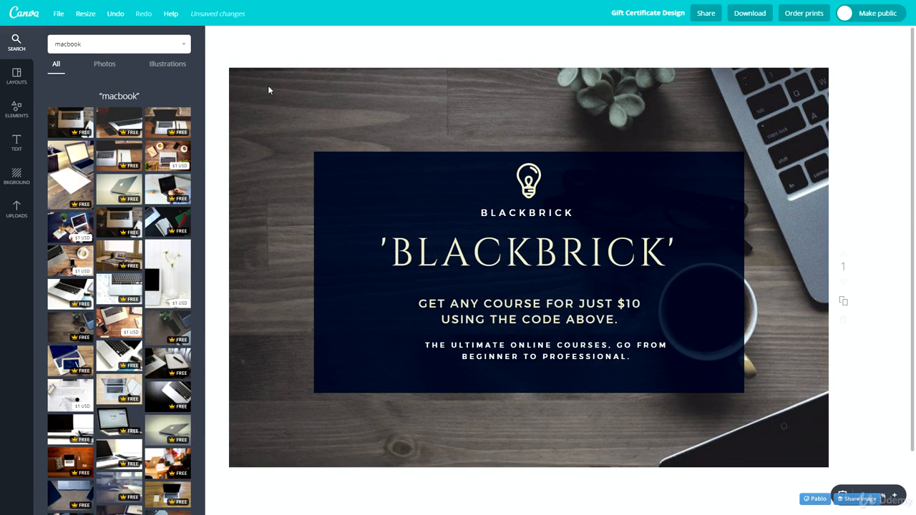
# Adjust the background photo's filter, setting saturation to 0 and increasing the blur strongly.
pyautogui.click(255, 64)
pyautogui.click(242, 39)
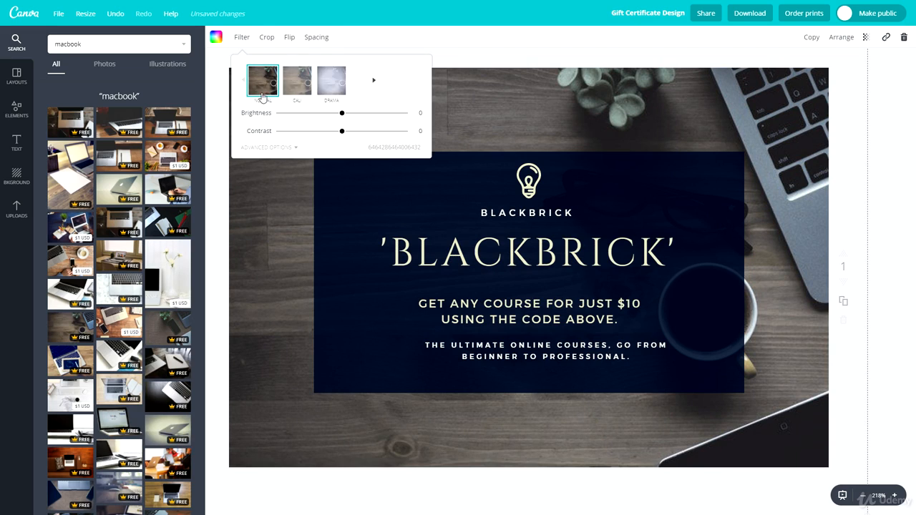
pyautogui.click(290, 148)
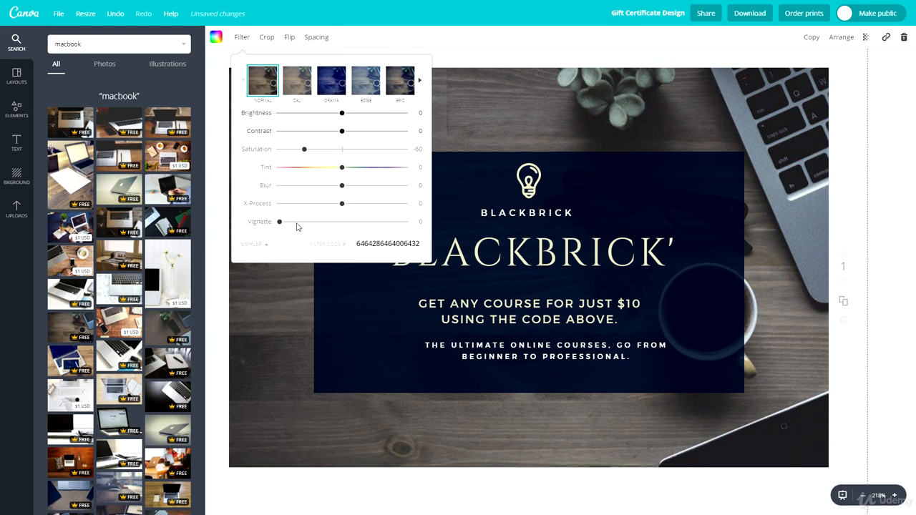
pyautogui.moveTo(304, 154); pyautogui.dragTo(343, 156)
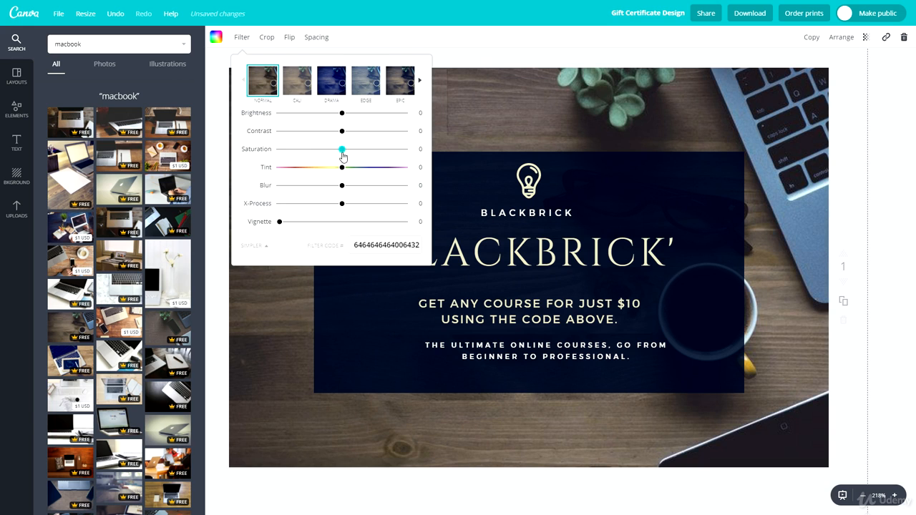
pyautogui.moveTo(342, 188); pyautogui.dragTo(362, 189)
pyautogui.moveTo(362, 189); pyautogui.dragTo(371, 192)
pyautogui.click(882, 235)
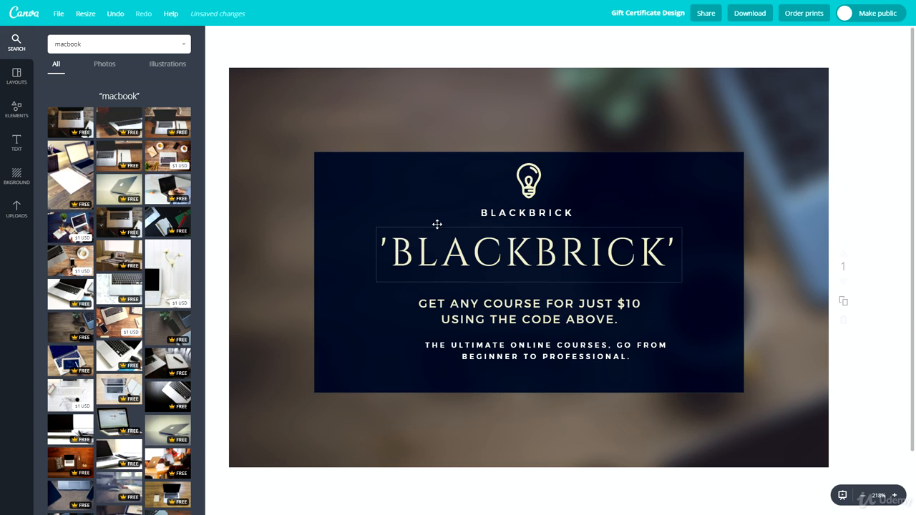
# Move the navy text panel slightly upward on the first page.
pyautogui.moveTo(506, 309); pyautogui.dragTo(506, 305)
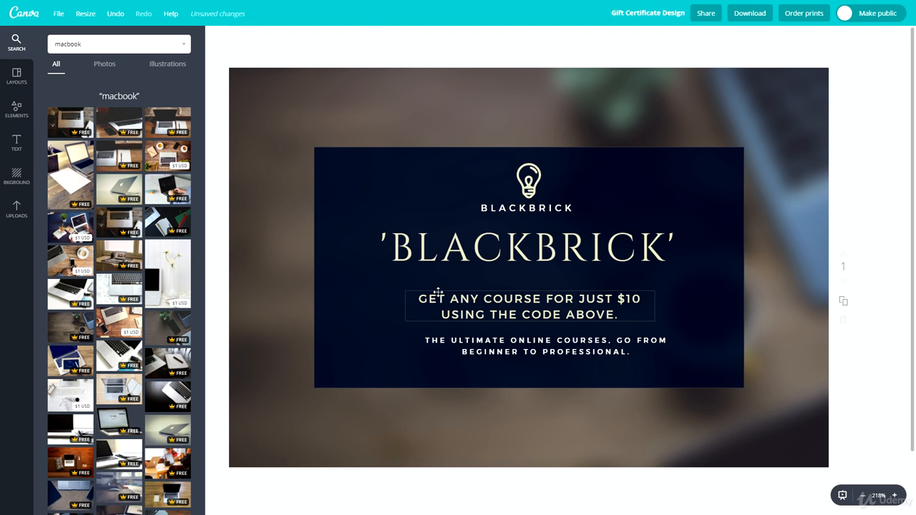
pyautogui.click(425, 341)
pyautogui.doubleClick(489, 351)
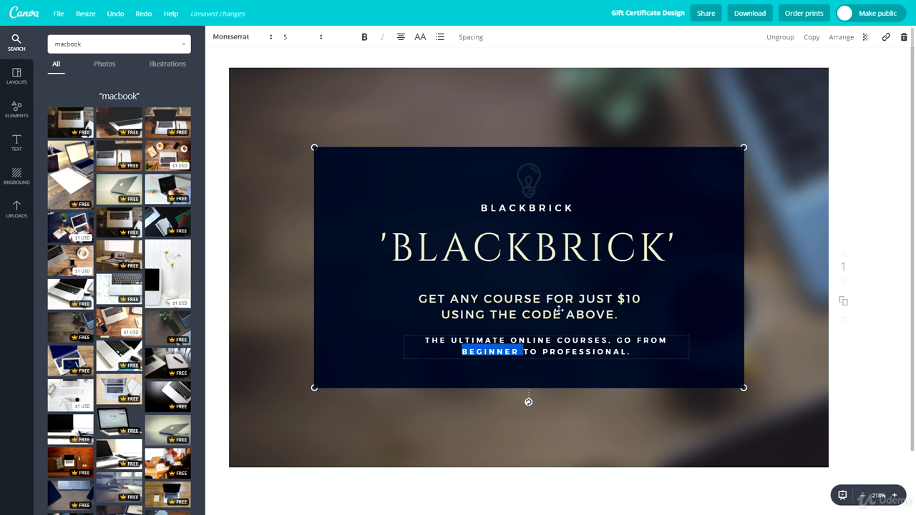
pyautogui.click(887, 248)
# Add a second page and apply the Terms & Conditions layout from the Blue Shutter Wedding Photography Gift Certificate set.
pyautogui.scroll(-1, 513, 400)
pyautogui.scroll(-2, 514, 403)
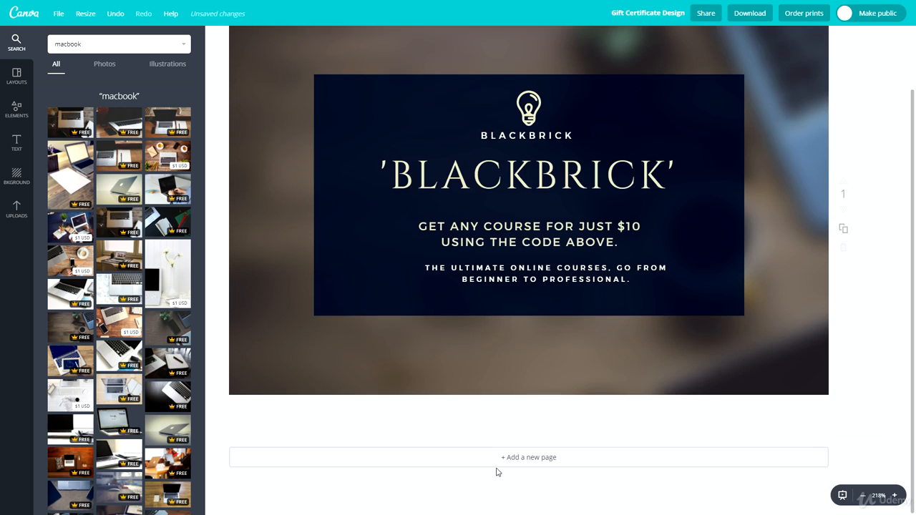
pyautogui.click(497, 465)
pyautogui.click(10, 116)
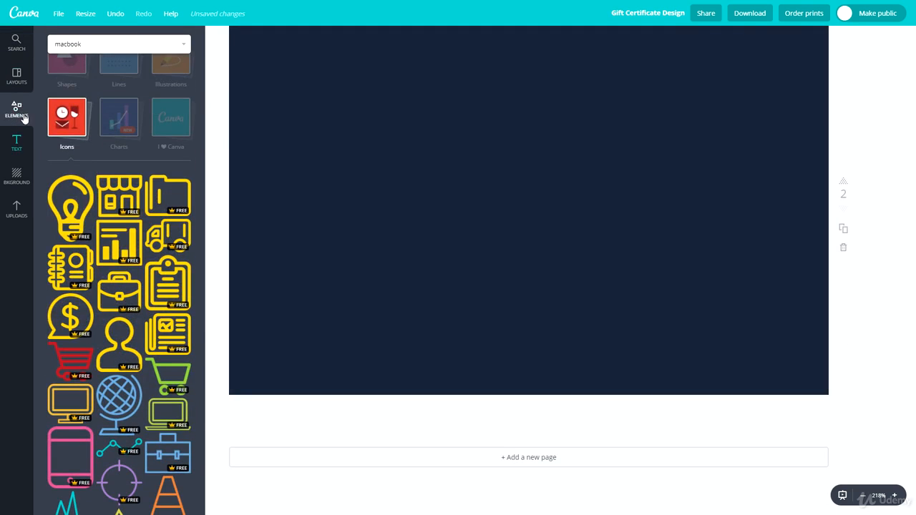
pyautogui.click(18, 84)
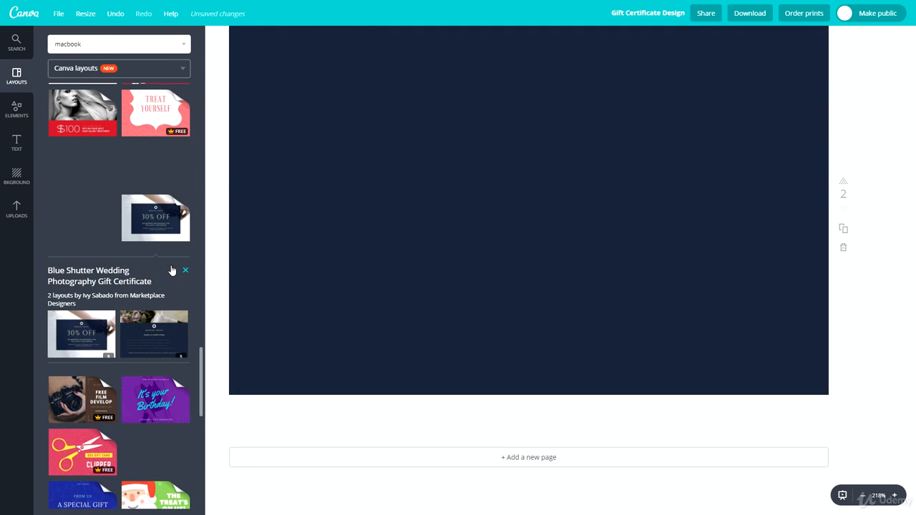
pyautogui.click(157, 325)
pyautogui.scroll(5, 591, 331)
pyautogui.scroll(-5, 466, 237)
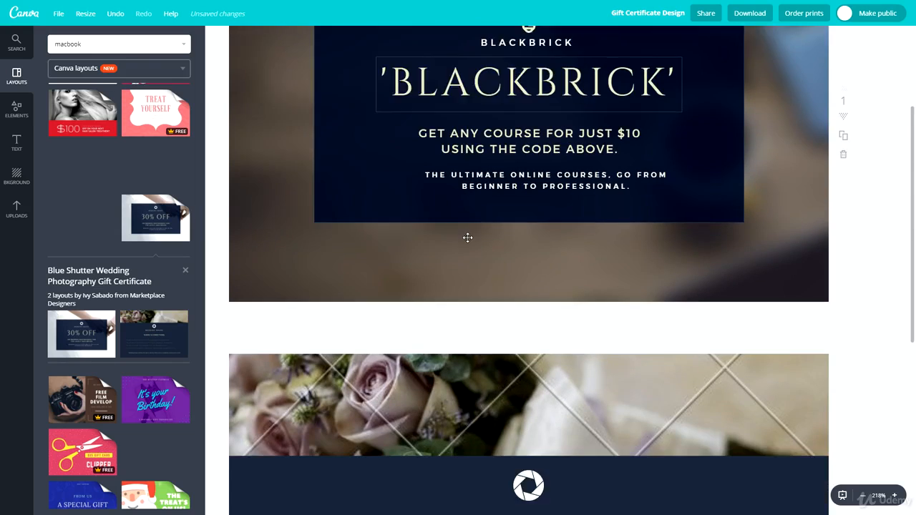
pyautogui.scroll(1, 431, 92)
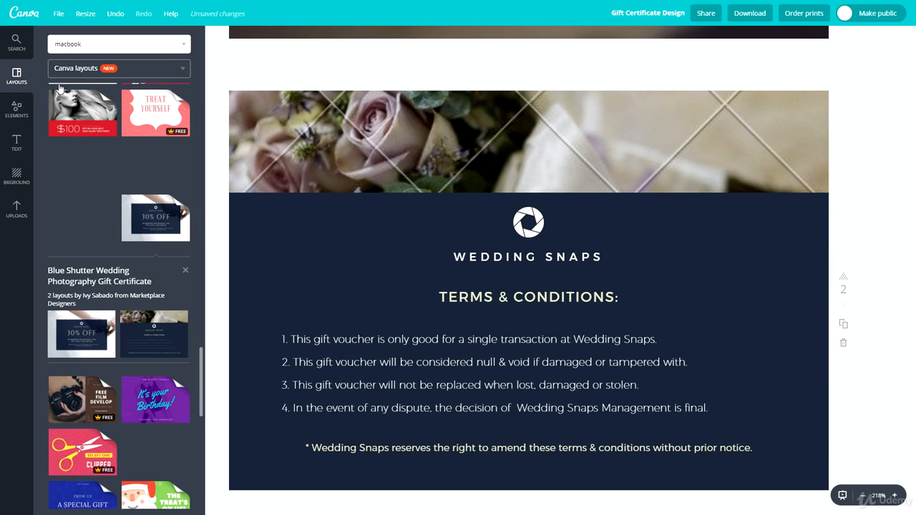
# Replace the second page's banner photo with the wooden desk and coffee cup image, shifting its crop to show the cup handle and laptop corner.
pyautogui.click(79, 45)
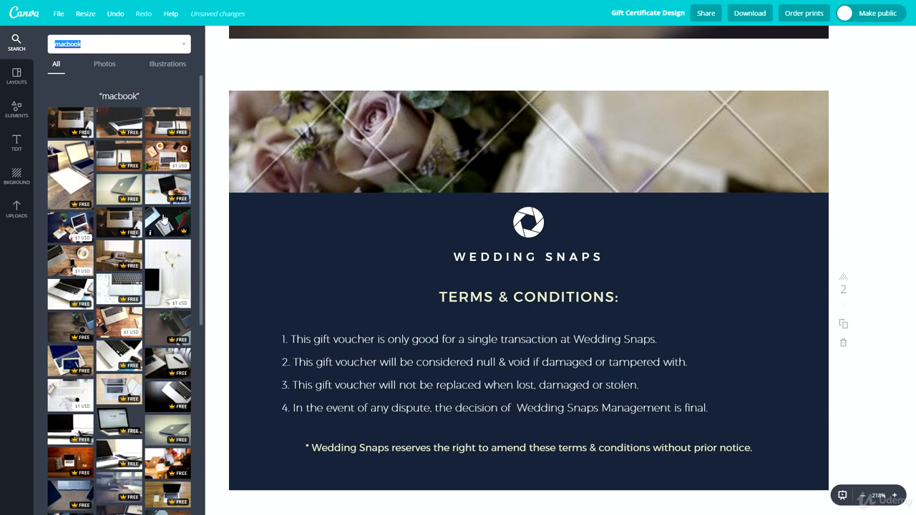
pyautogui.moveTo(167, 229); pyautogui.dragTo(242, 175)
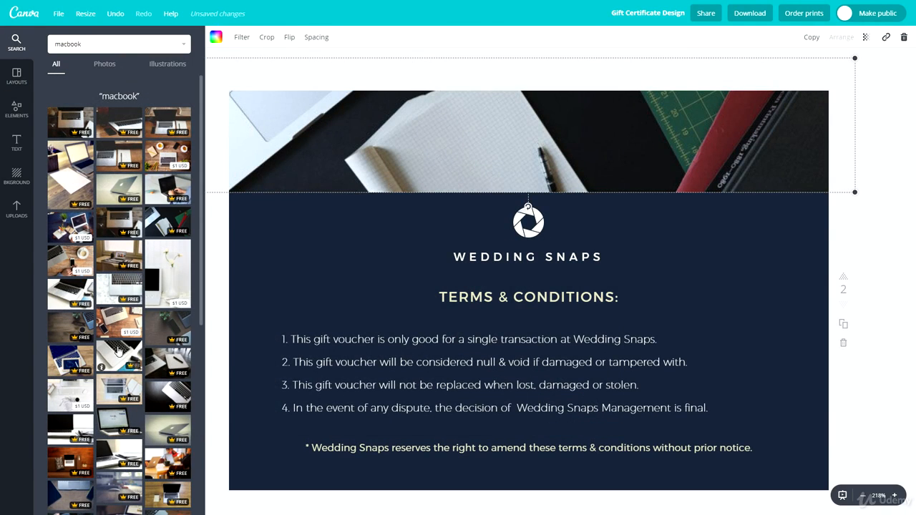
pyautogui.moveTo(152, 330); pyautogui.dragTo(317, 162)
pyautogui.doubleClick(656, 135)
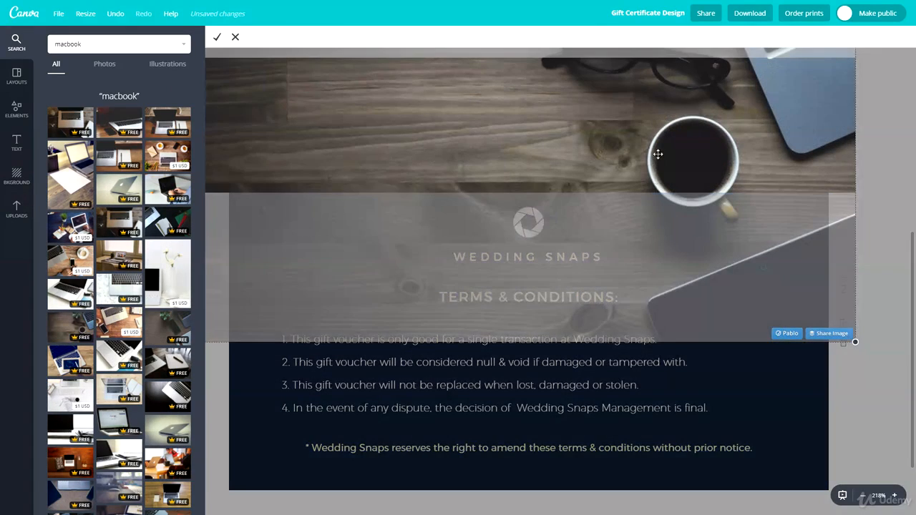
pyautogui.moveTo(632, 144); pyautogui.dragTo(721, 131)
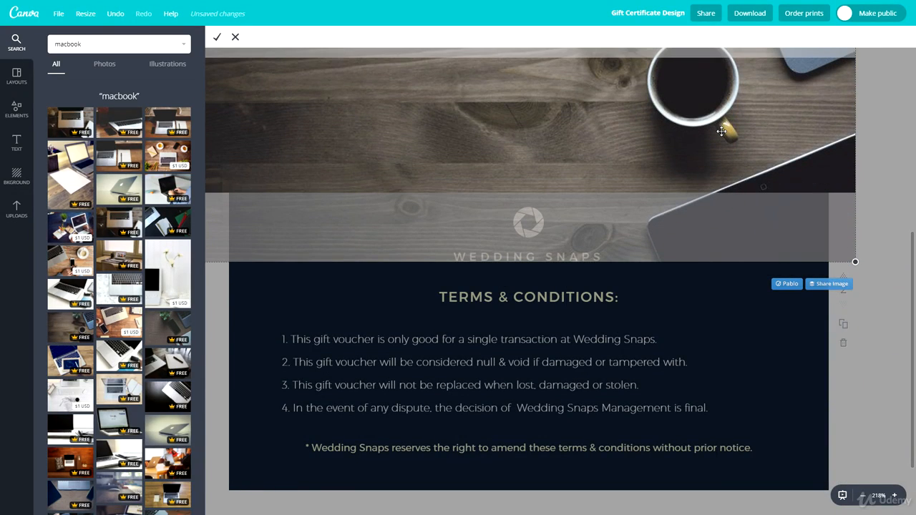
pyautogui.click(728, 290)
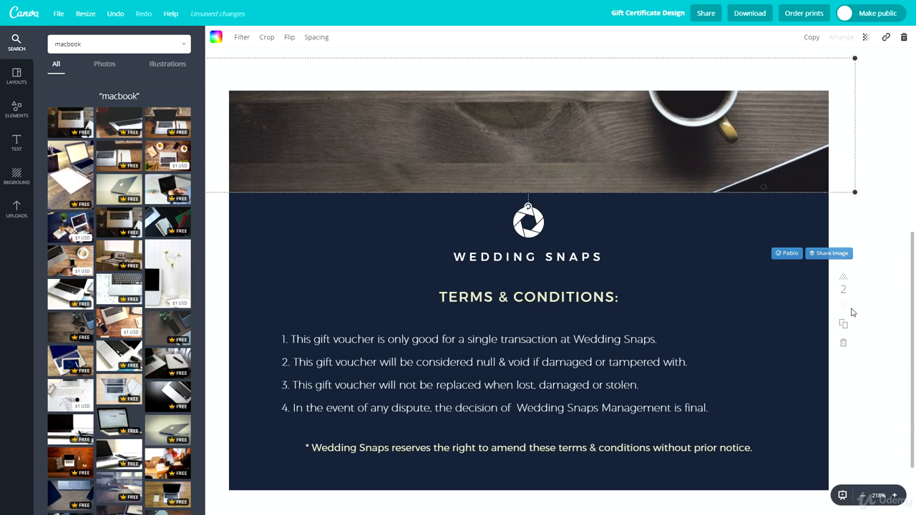
pyautogui.click(876, 322)
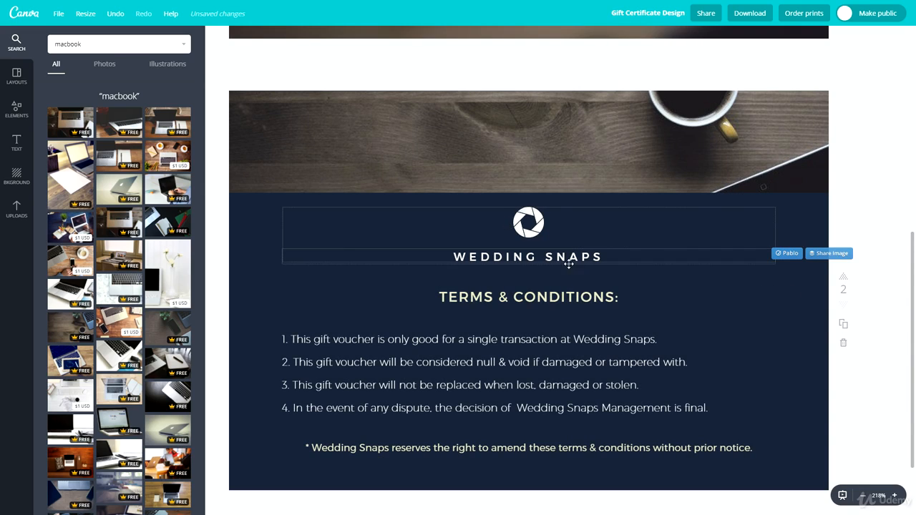
# Replace the shutter icon above the second page's brand name with a copy of the first page's light bulb icon, centred.
pyautogui.click(528, 222)
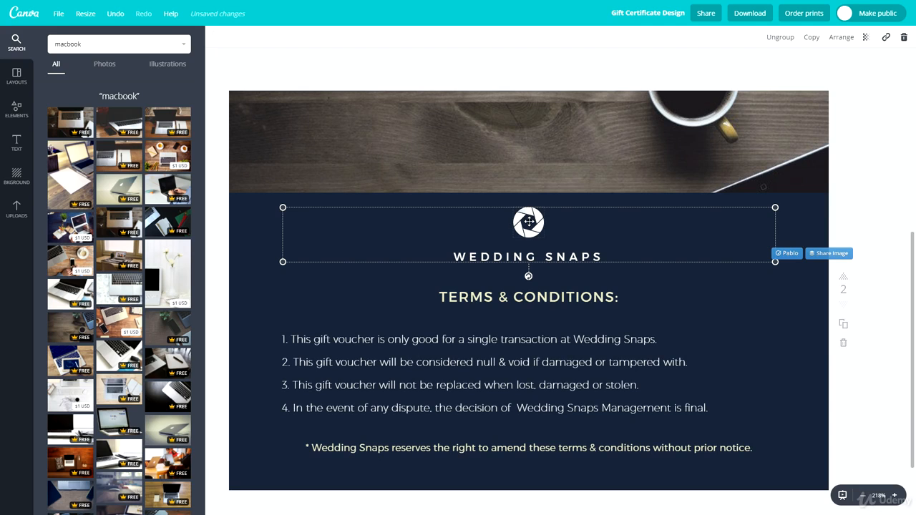
pyautogui.press('Delete')
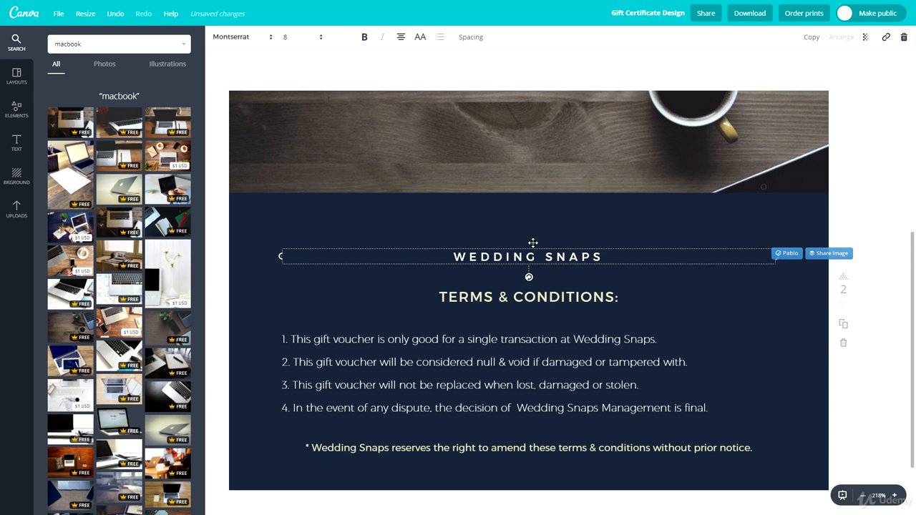
pyautogui.scroll(5, 565, 243)
pyautogui.click(526, 179)
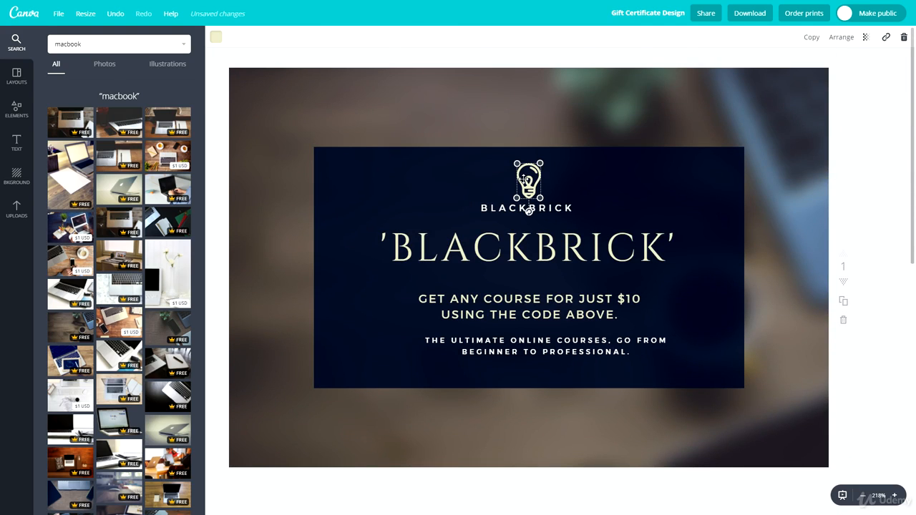
pyautogui.hotkey('ctrl', 'v')
pyautogui.moveTo(554, 217); pyautogui.dragTo(527, 365)
pyautogui.scroll(-4, 507, 367)
pyautogui.scroll(-3, 689, 366)
pyautogui.moveTo(526, 223)
pyautogui.mouseDown()
pyautogui.moveTo(504, 228)
pyautogui.moveTo(529, 227)
pyautogui.moveTo(529, 218)
pyautogui.mouseUp()
# Change the second page's brand heading to BLACKBRICK and replace the company name in the closing note with BlackBrick.
pyautogui.tripleClick(507, 256)
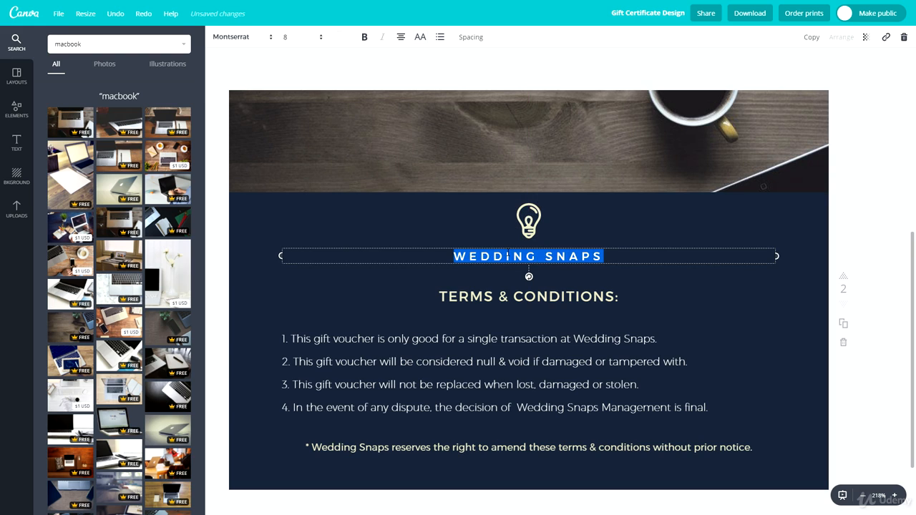
pyautogui.write('BLACKBRICK')
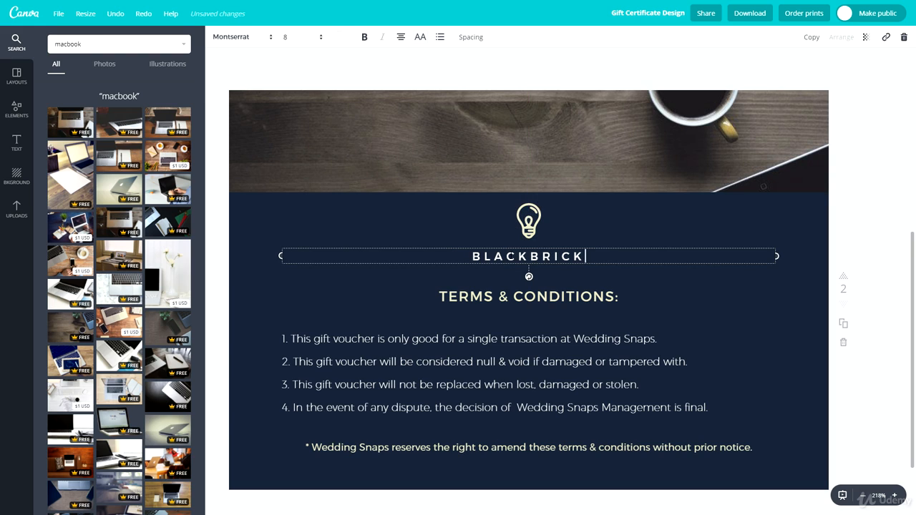
pyautogui.click(551, 293)
pyautogui.scroll(-1, 401, 350)
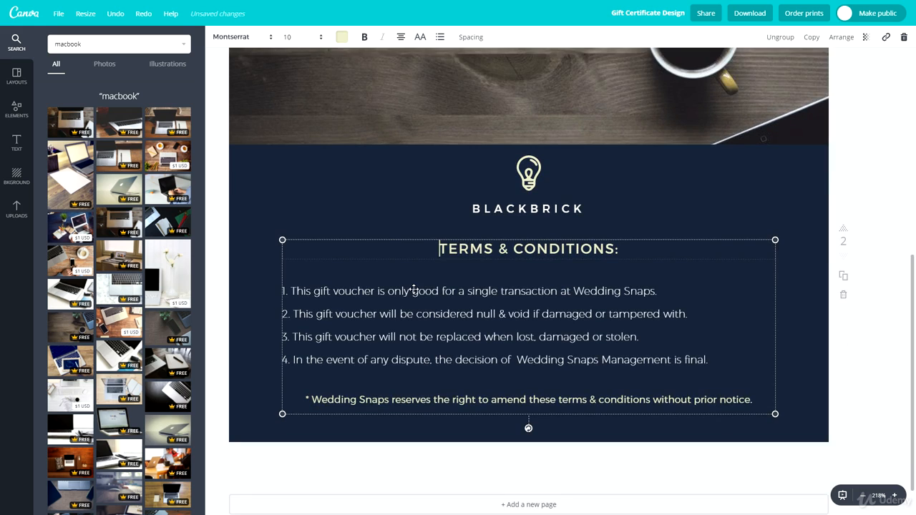
pyautogui.click(388, 401)
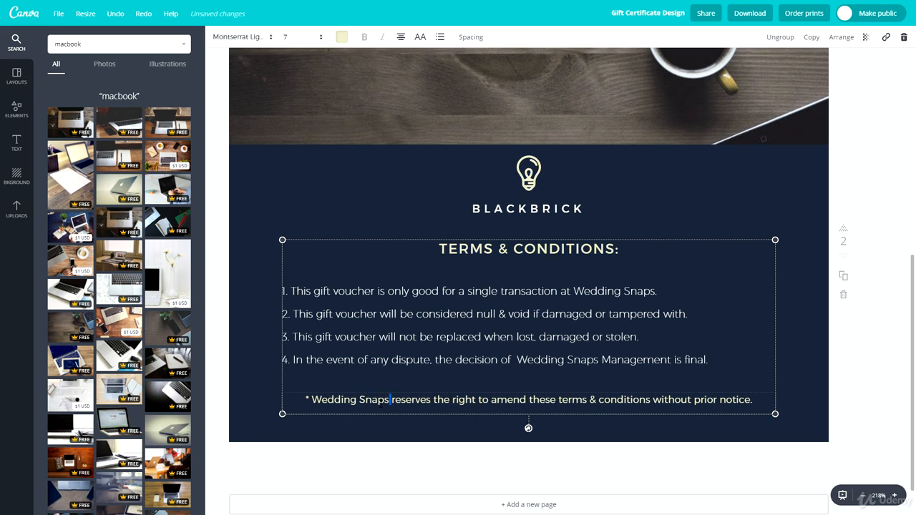
pyautogui.moveTo(392, 401); pyautogui.dragTo(312, 400)
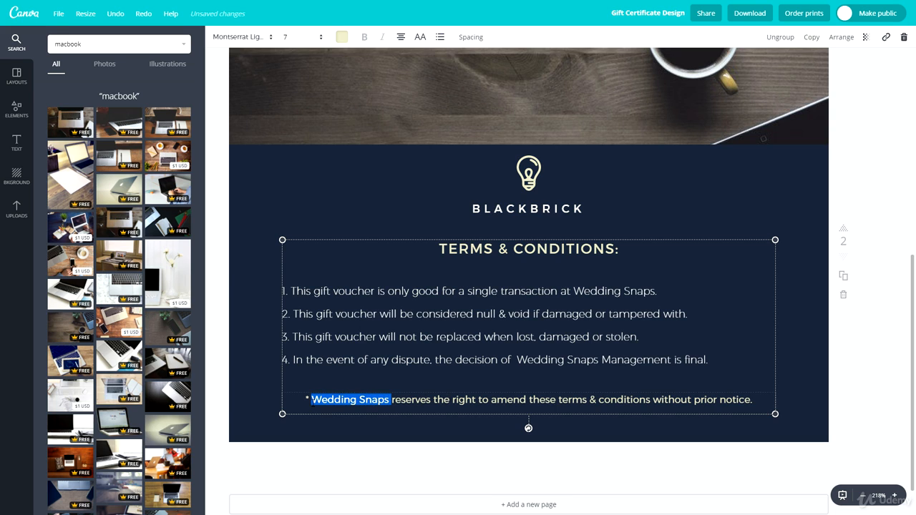
pyautogui.write('BlackBrick')
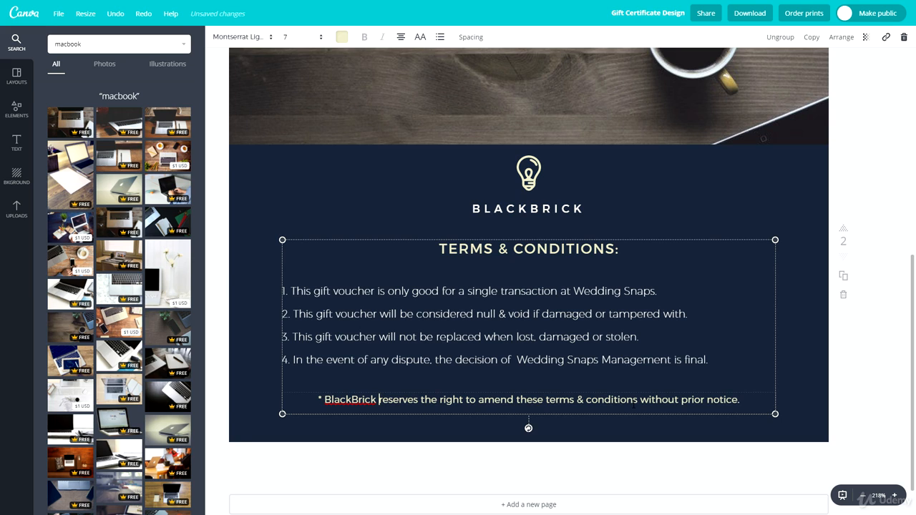
pyautogui.click(855, 399)
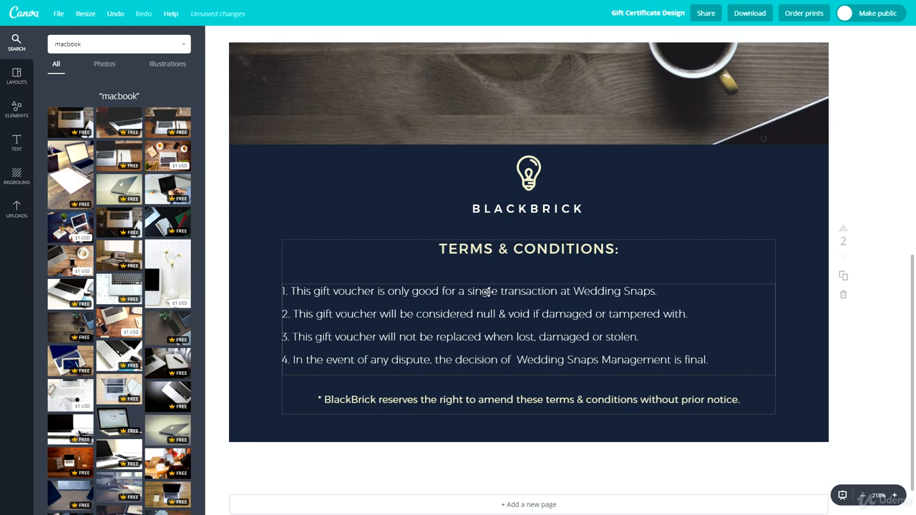
# Rewrite the first term as "This gift code is only redeemable via the Udemy.com Website on any of BlackBrick's Courses".
pyautogui.click(653, 291)
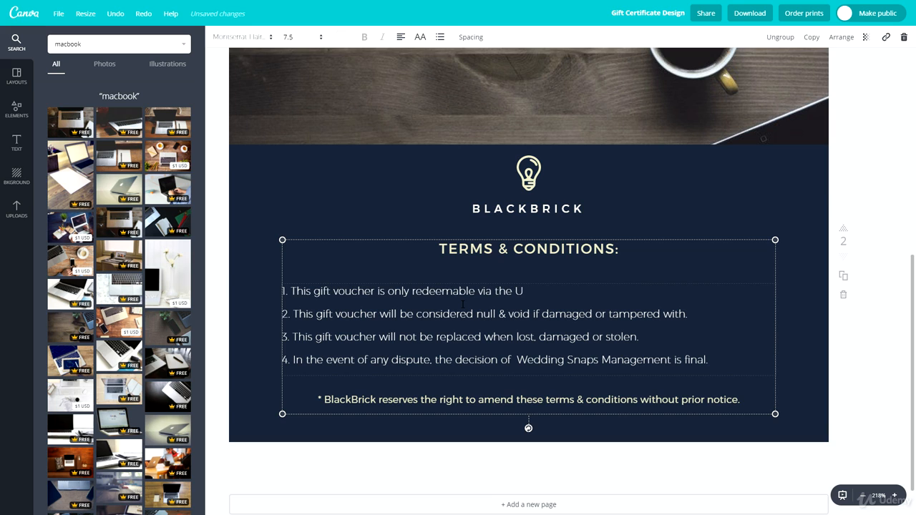
pyautogui.write('demy.com Website on')
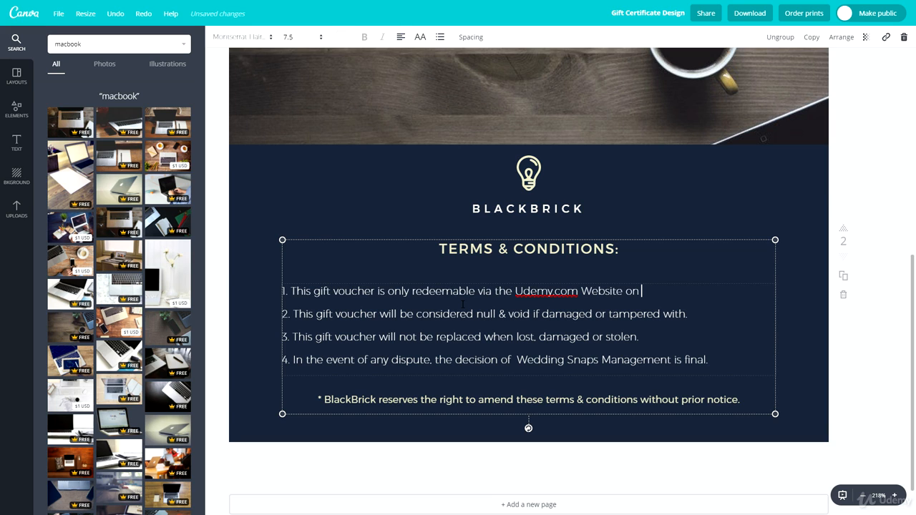
pyautogui.write(" any of BlackBrick's")
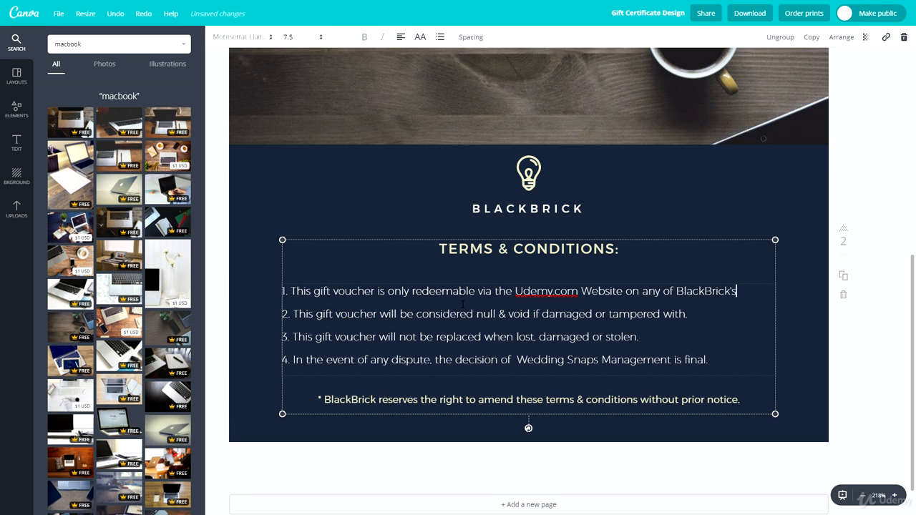
pyautogui.write(' Courses')
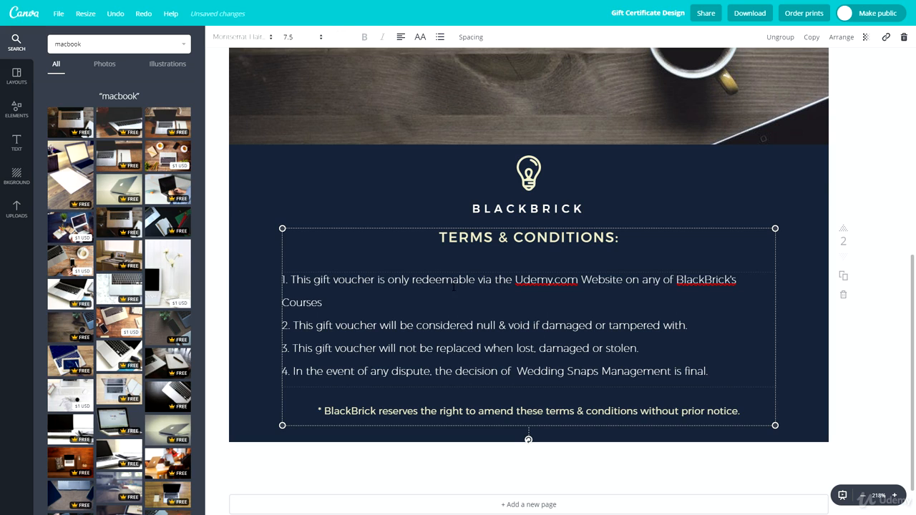
pyautogui.moveTo(375, 280); pyautogui.dragTo(333, 281)
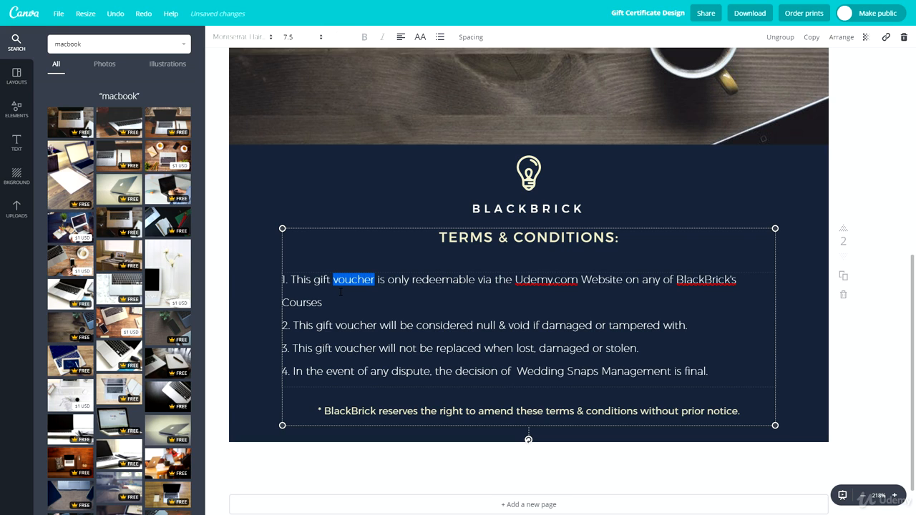
pyautogui.write('code')
pyautogui.hotkey('ctrl', 'Left')
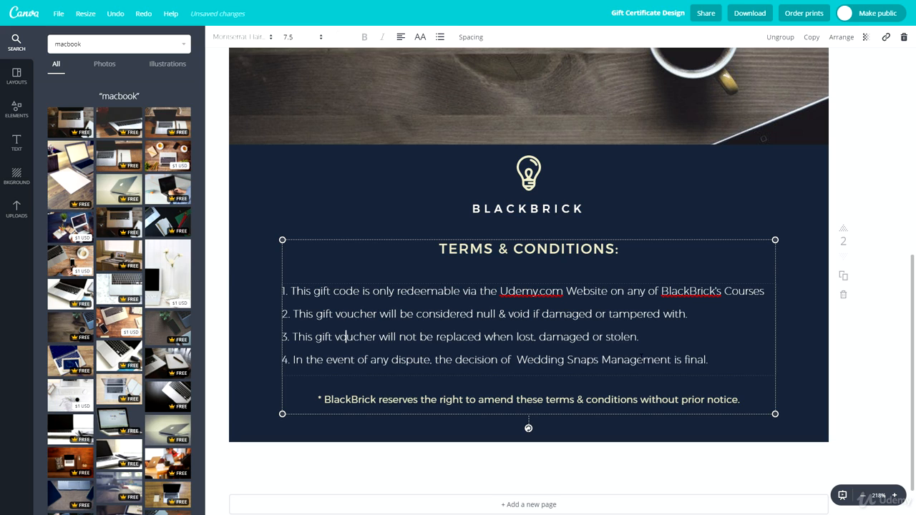
# Replace "Wedding Snaps Management" in the fourth term with BlackBrick.
pyautogui.moveTo(671, 359); pyautogui.dragTo(517, 359)
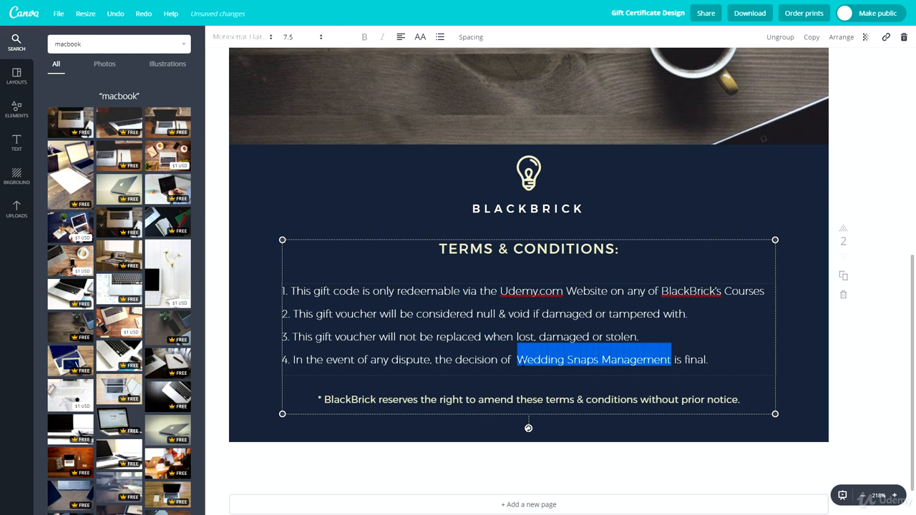
pyautogui.write('B')
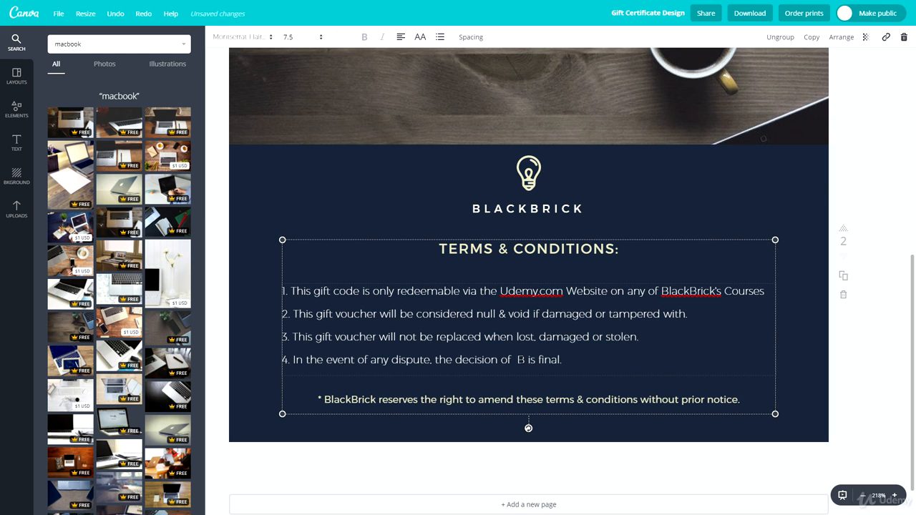
pyautogui.write('lackBrocl')
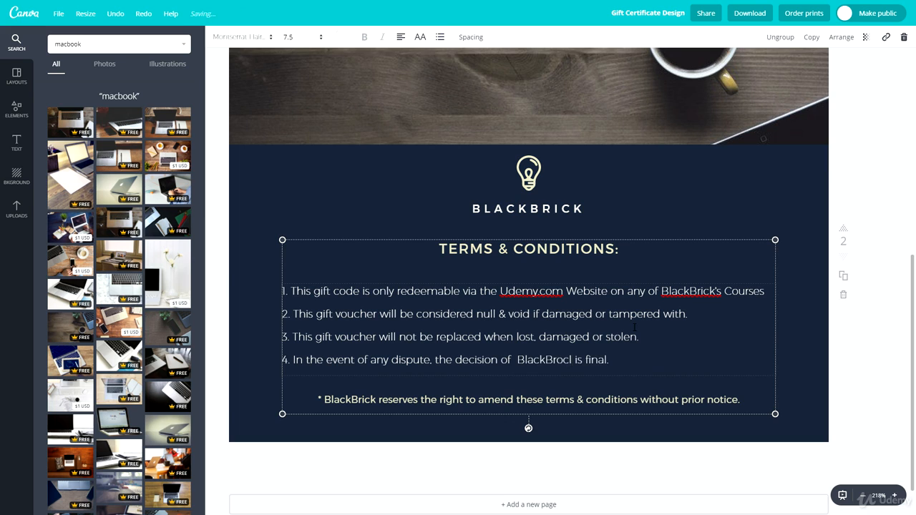
pyautogui.press('BackSpace')
pyautogui.press('BackSpace')
pyautogui.press('BackSpace')
pyautogui.write('ick')
pyautogui.press('Escape')
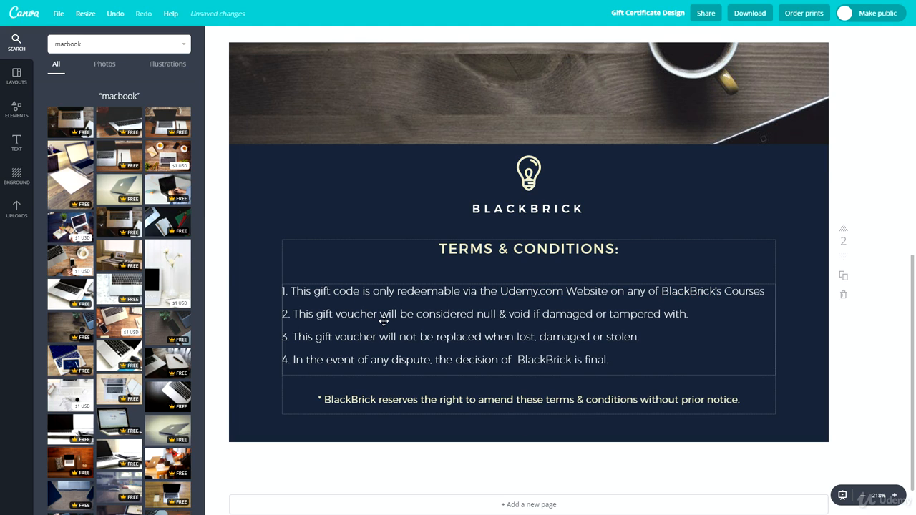
# Check both pages of the gift certificate and save the design.
pyautogui.scroll(4, 383, 321)
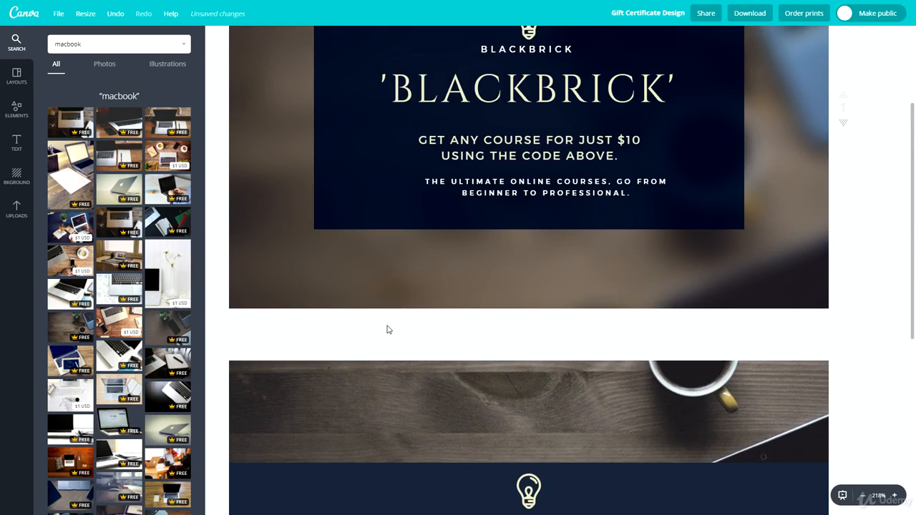
pyautogui.scroll(-3, 407, 329)
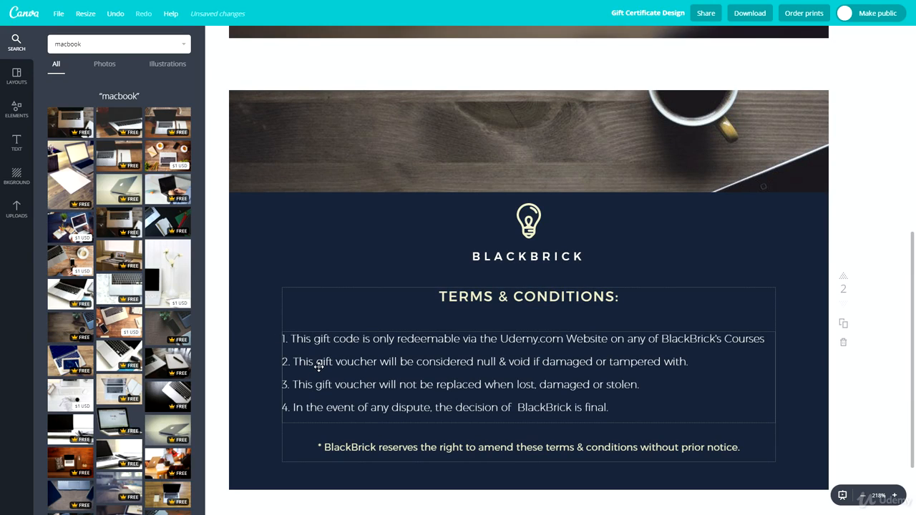
pyautogui.scroll(6, 369, 324)
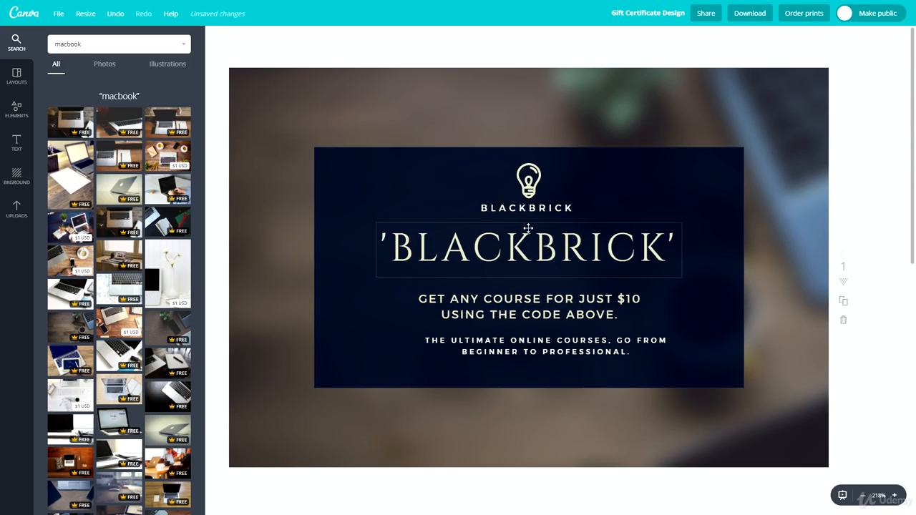
pyautogui.scroll(-5, 528, 228)
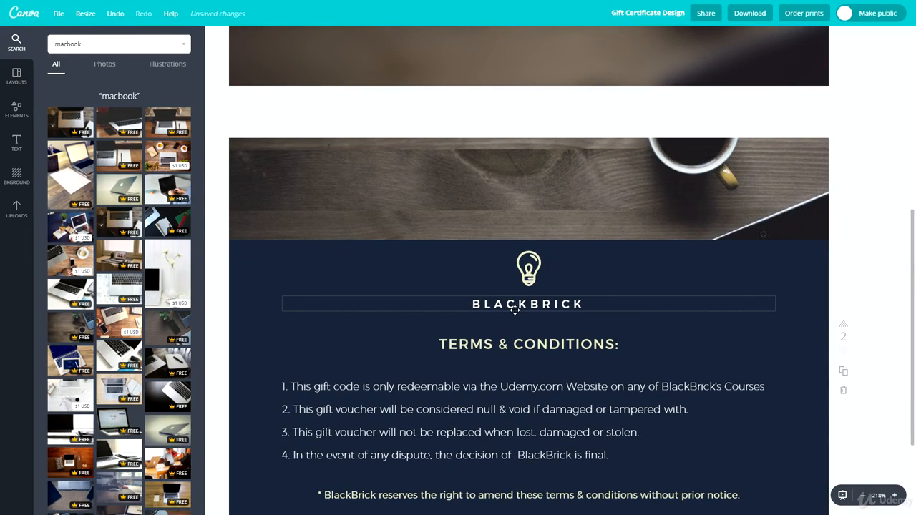
pyautogui.scroll(-2, 514, 310)
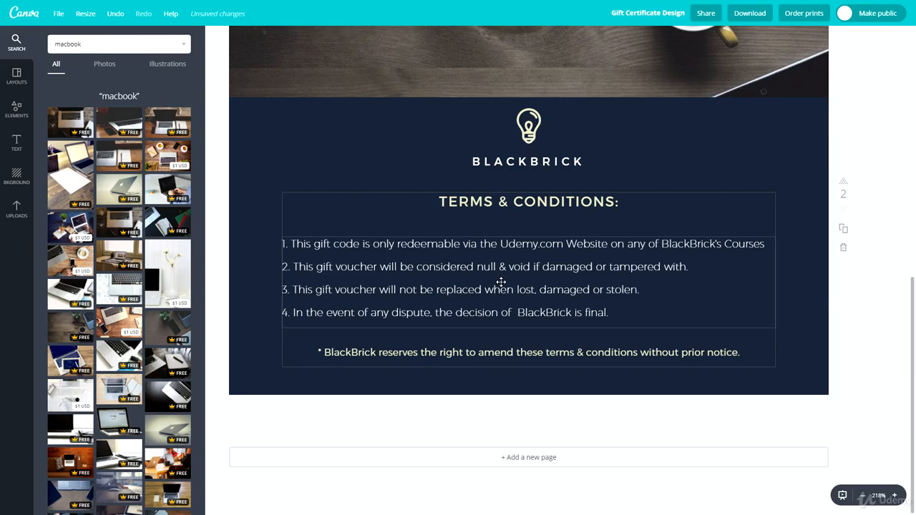
pyautogui.scroll(7, 501, 282)
pyautogui.click(58, 14)
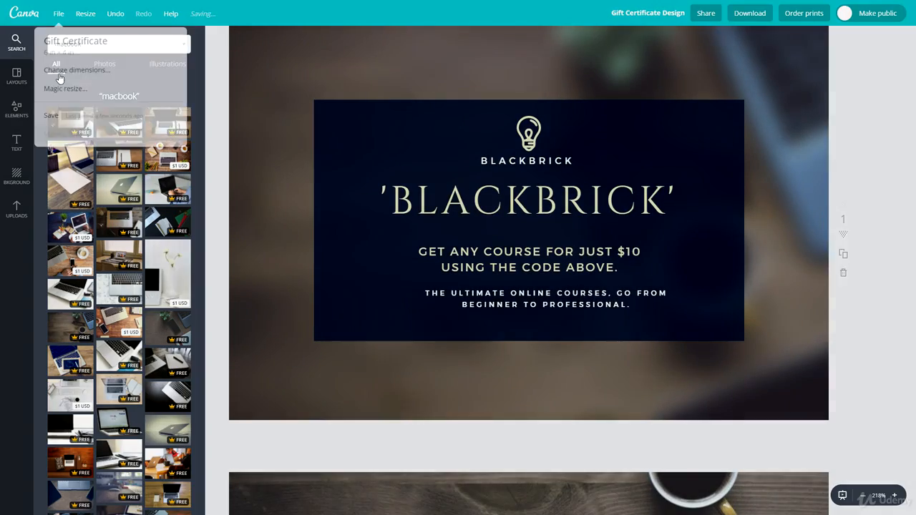
pyautogui.click(69, 113)
pyautogui.scroll(2, 592, 228)
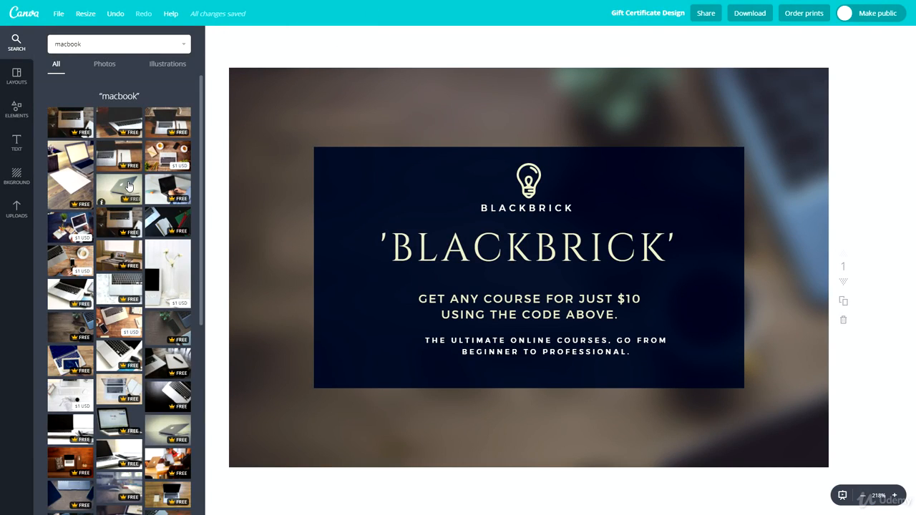
pyautogui.scroll(-5, 233, 243)
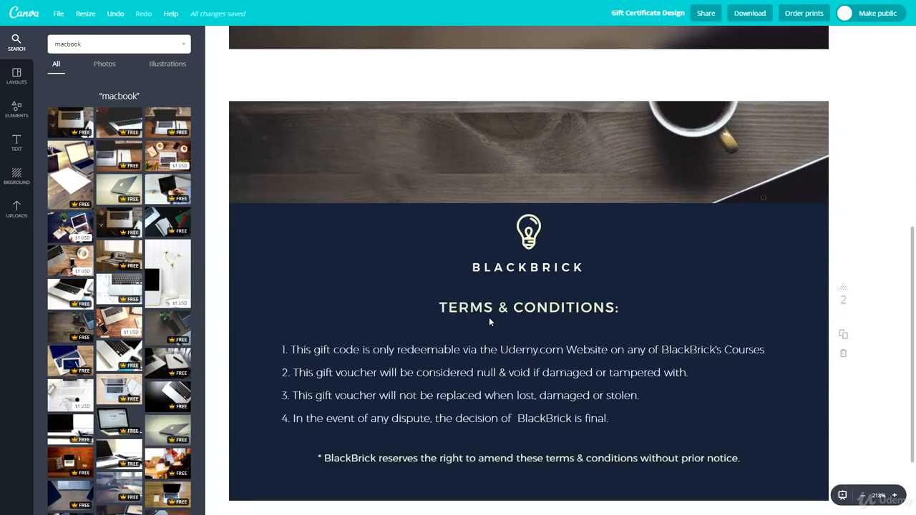
pyautogui.scroll(-2, 489, 322)
pyautogui.scroll(8, 417, 354)
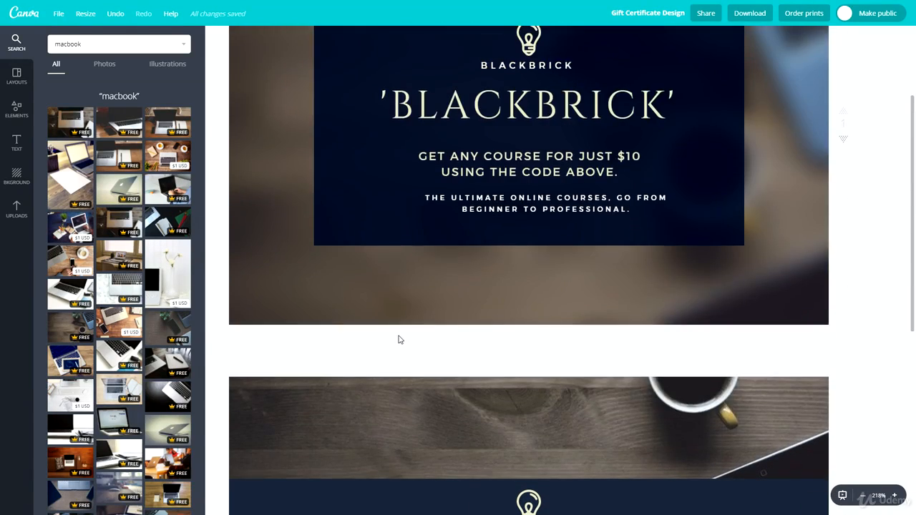